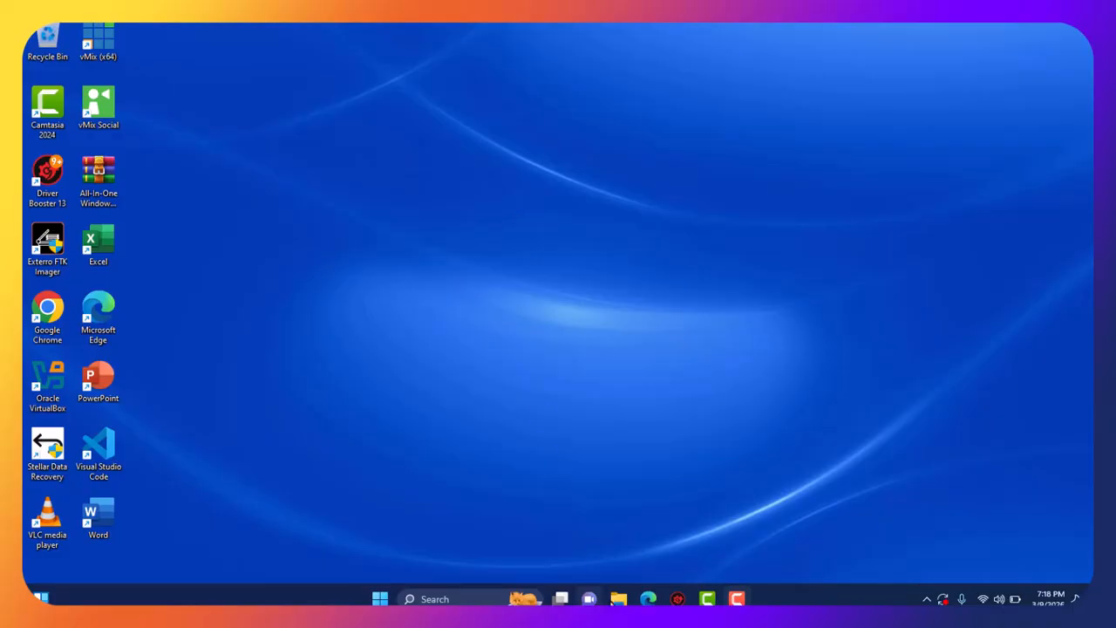
Open File Explorer maximized and go to Documents\Software.
{"action": "left_click", "coordinate": [618, 599]}
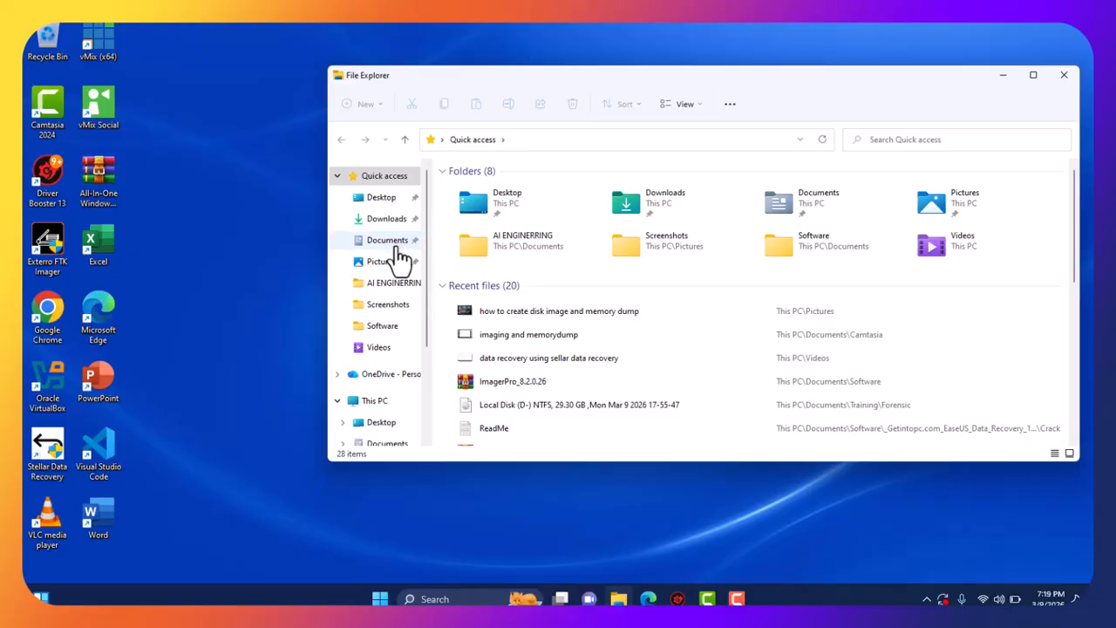
{"action": "left_click", "coordinate": [1037, 75]}
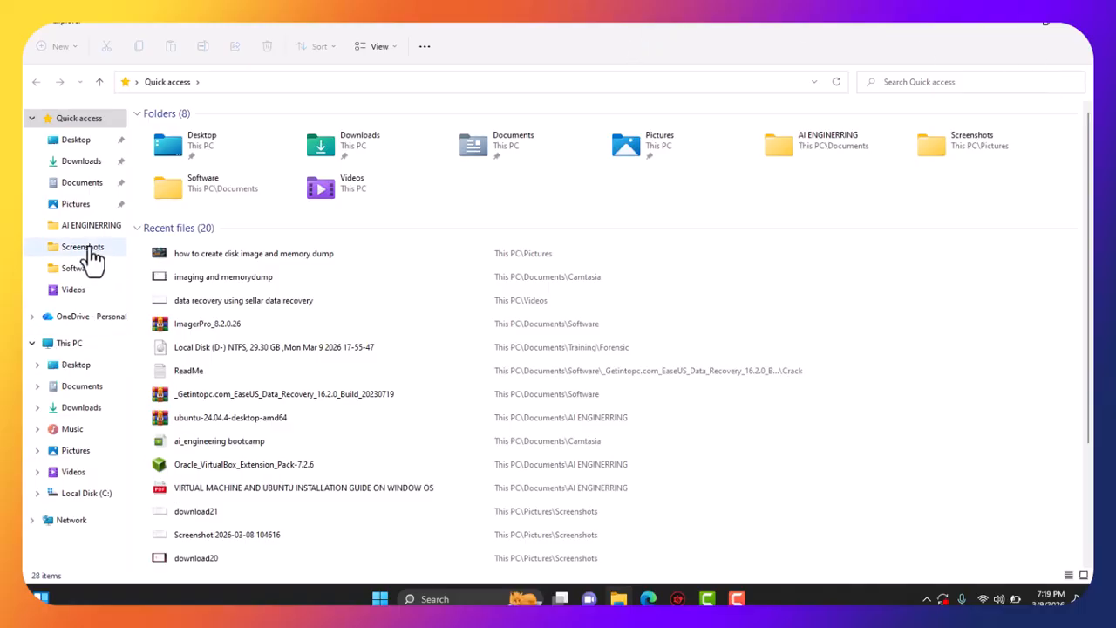
{"action": "left_click", "coordinate": [85, 190]}
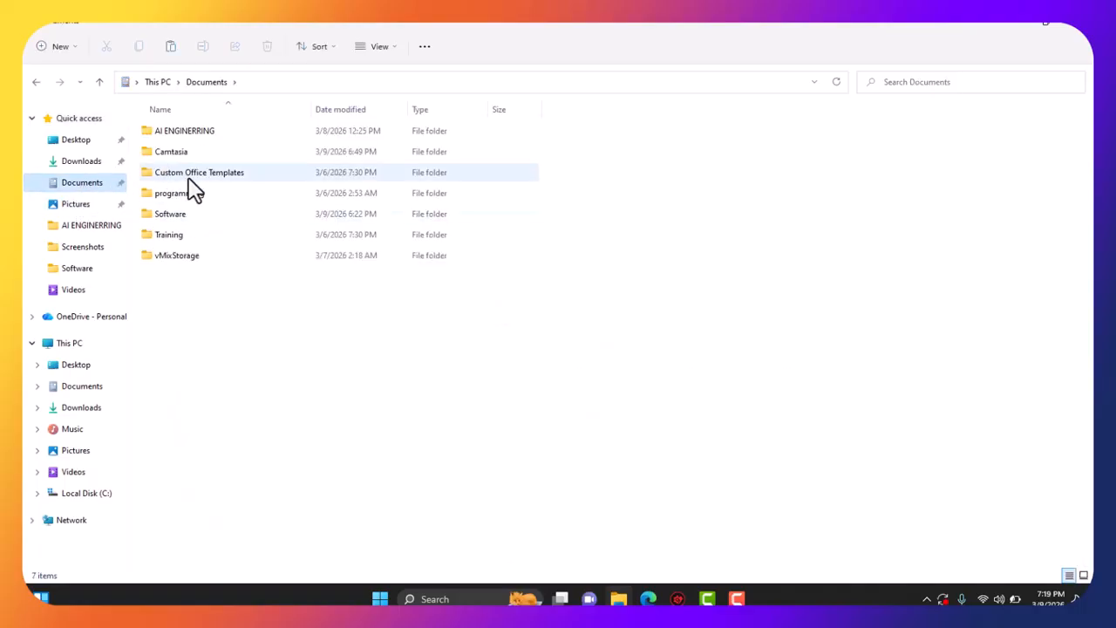
{"action": "double_click", "coordinate": [183, 219]}
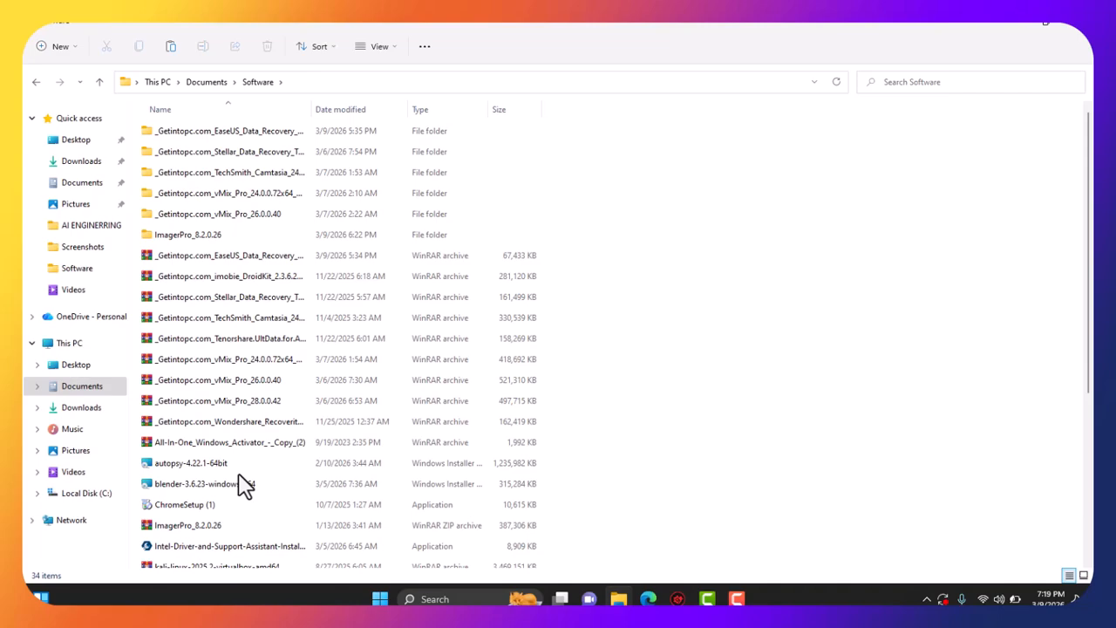
Run the autopsy-4.22.1-64bit installer from the Software folder.
{"action": "left_click", "coordinate": [193, 465]}
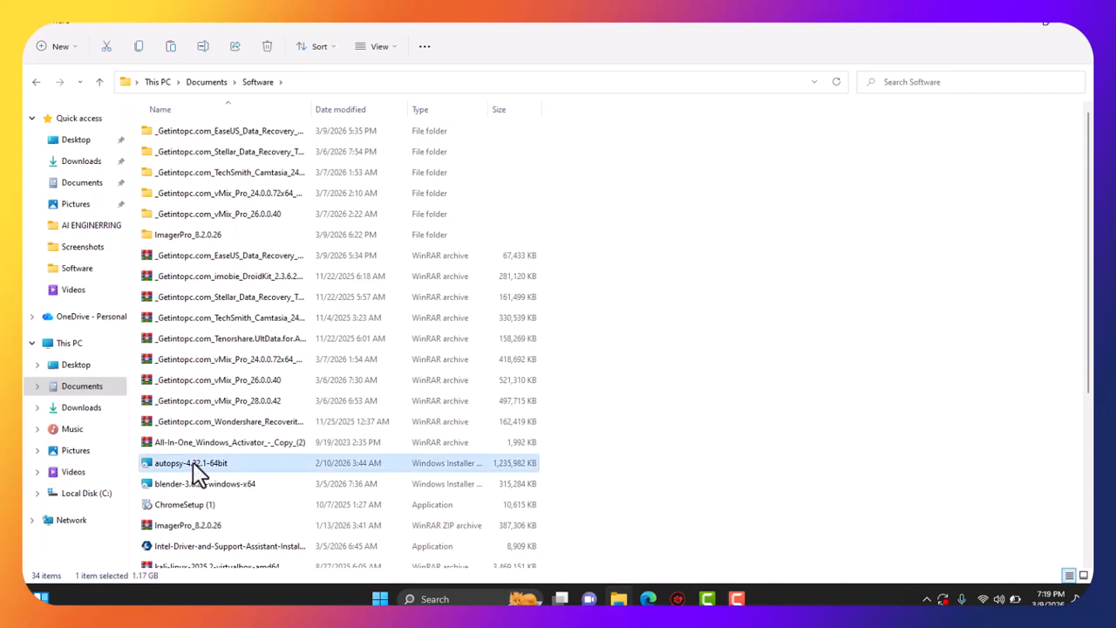
{"action": "right_click", "coordinate": [192, 463]}
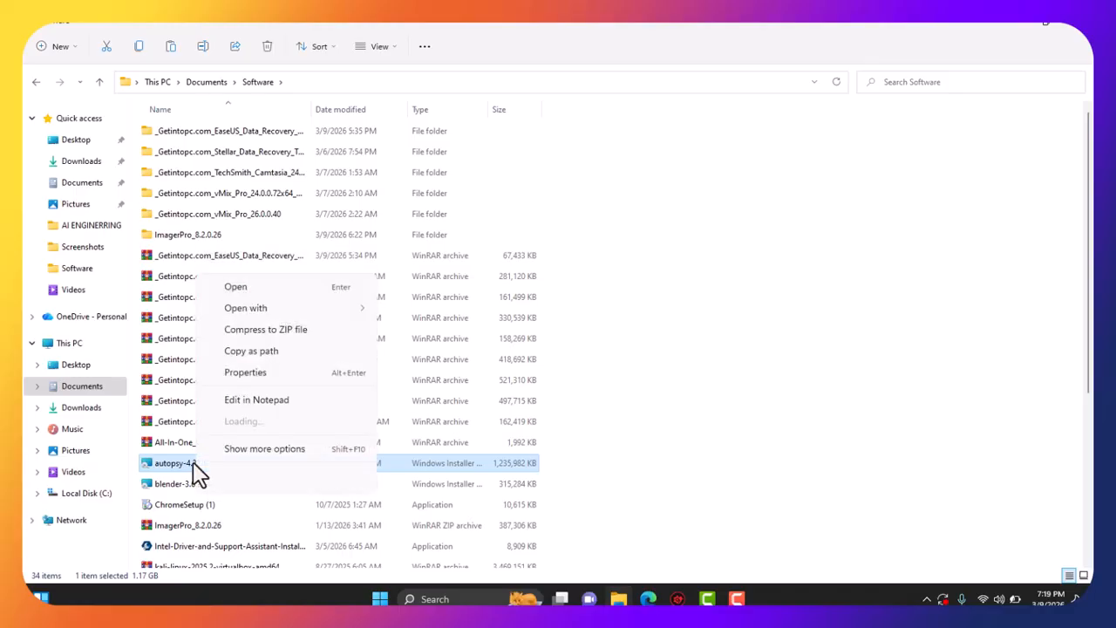
{"action": "left_click", "coordinate": [259, 290]}
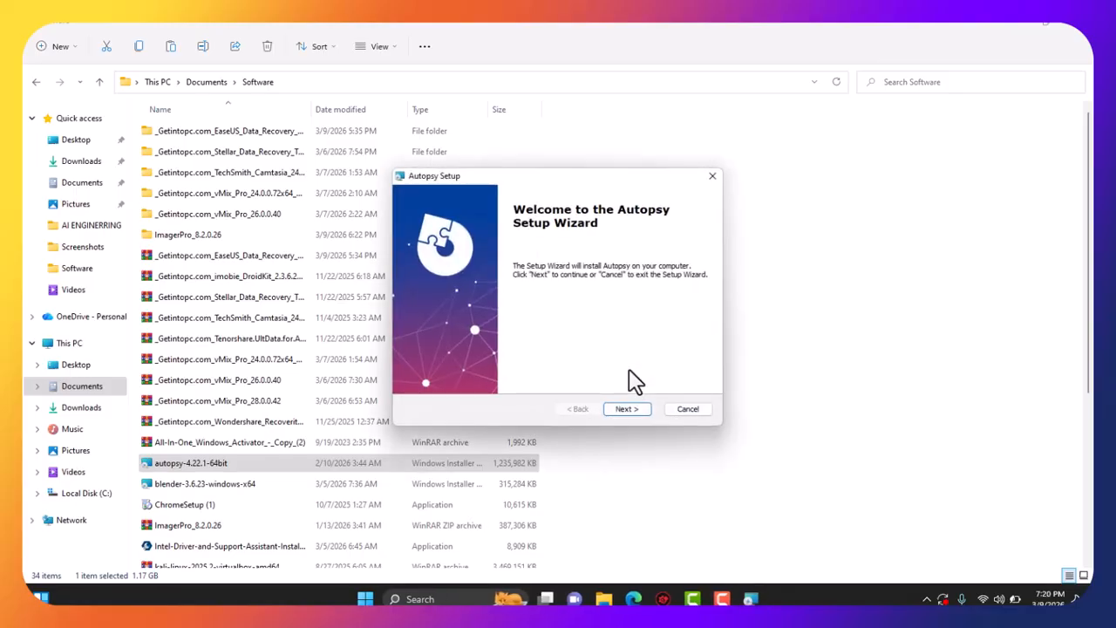
Install Autopsy 4.22.1 to C:\Program Files\Autopsy-4.22.1\ and finish the wizard.
{"action": "left_click", "coordinate": [627, 409]}
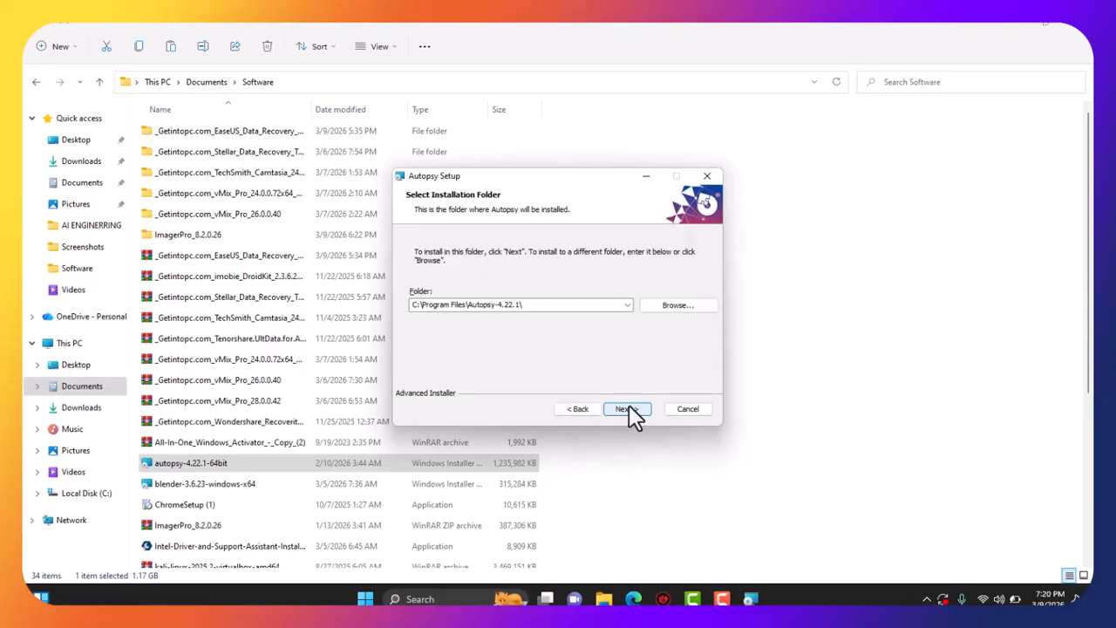
{"action": "left_click", "coordinate": [629, 407]}
{"action": "left_click", "coordinate": [629, 407]}
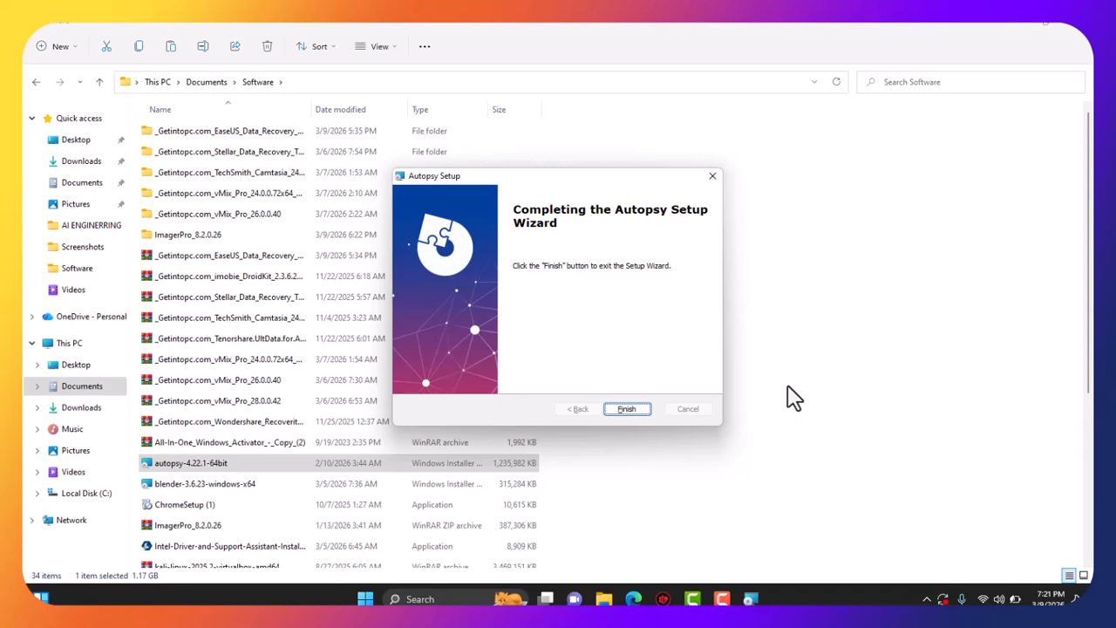
{"action": "left_click", "coordinate": [627, 410]}
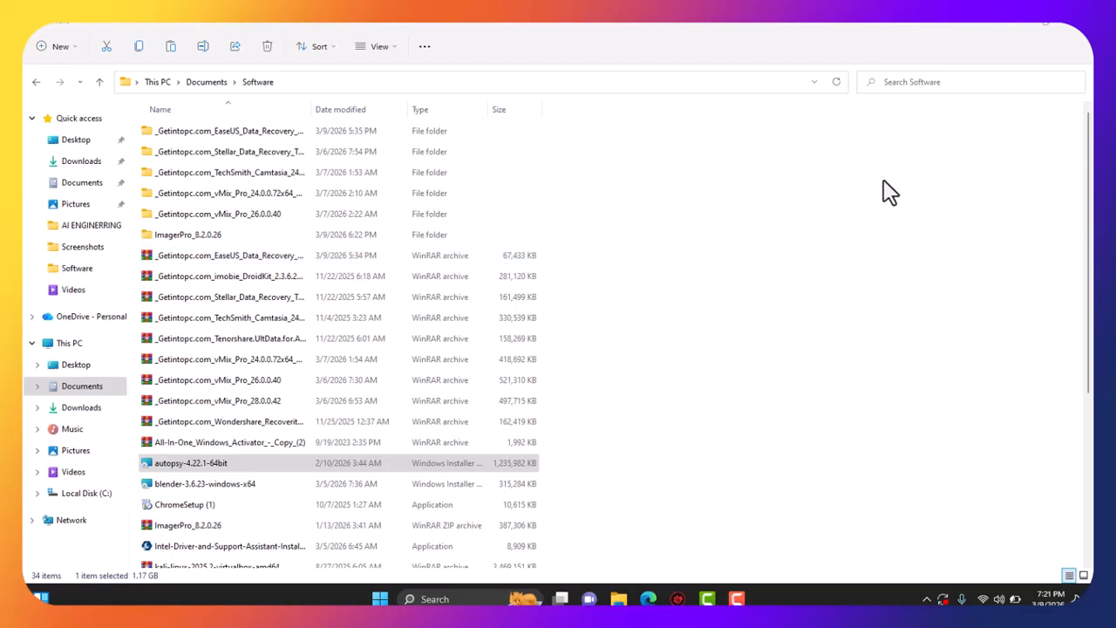
Close File Explorer and run the Autopsy desktop shortcut as administrator.
{"action": "left_click", "coordinate": [1079, 36]}
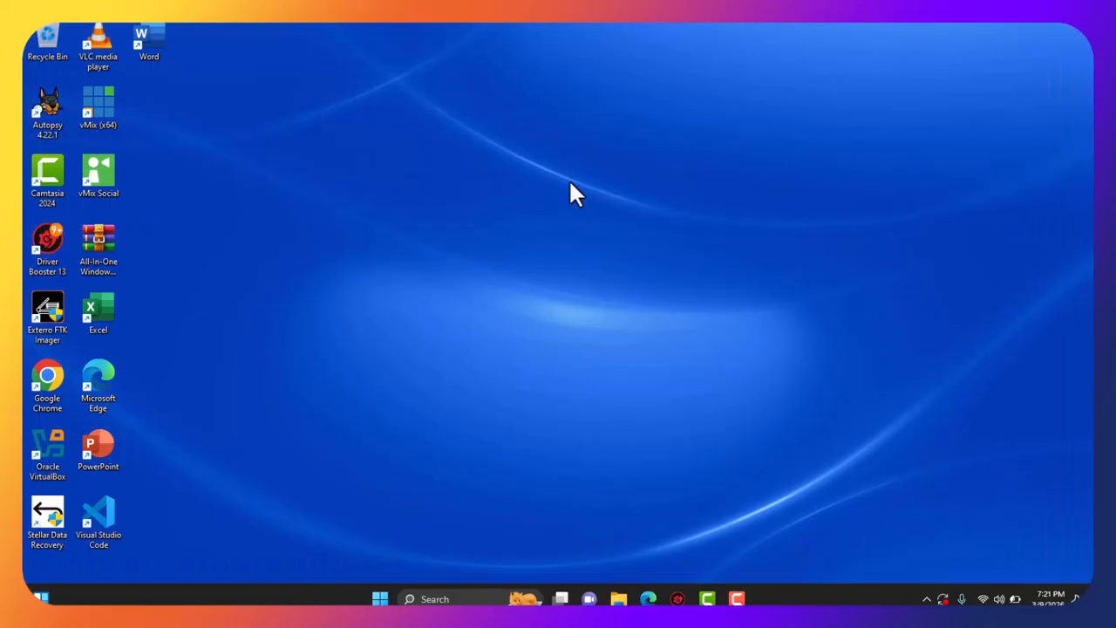
{"action": "right_click", "coordinate": [47, 115]}
{"action": "left_click", "coordinate": [98, 185]}
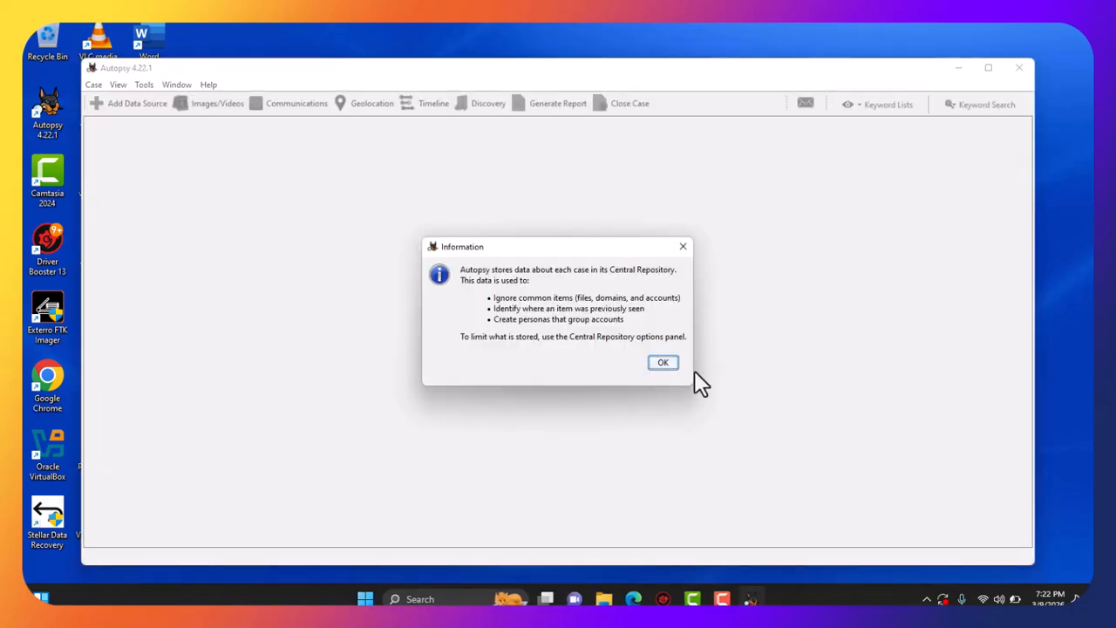
Acknowledge the Central Repository information notice with OK.
{"action": "left_click", "coordinate": [663, 364]}
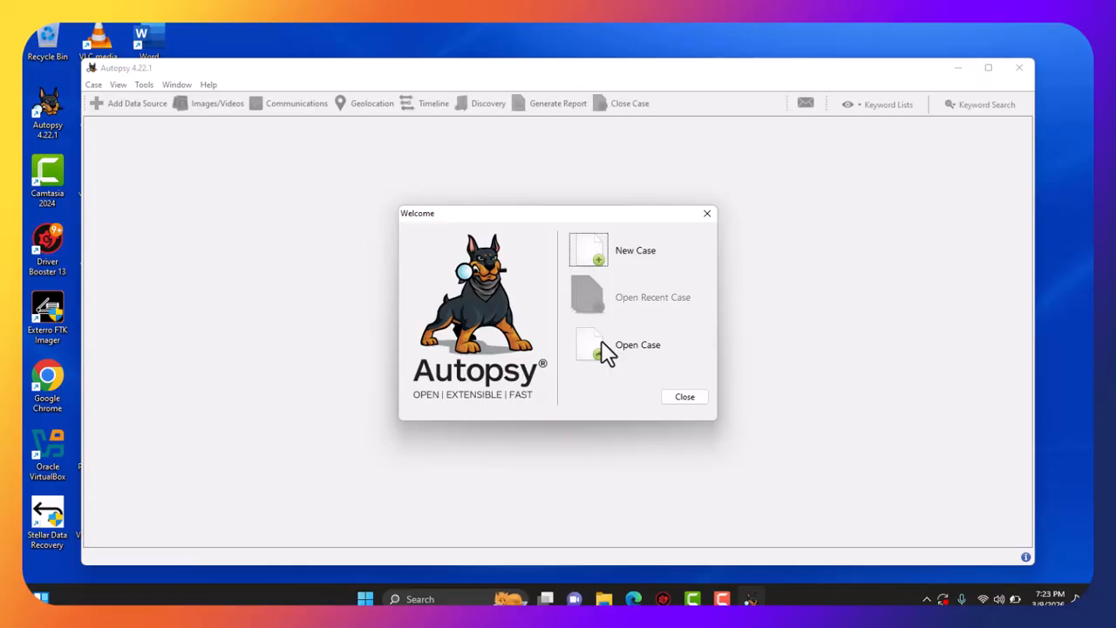
Create new case 'fraud' with base directory Documents\Training\Forensic and continue.
{"action": "left_click", "coordinate": [602, 260]}
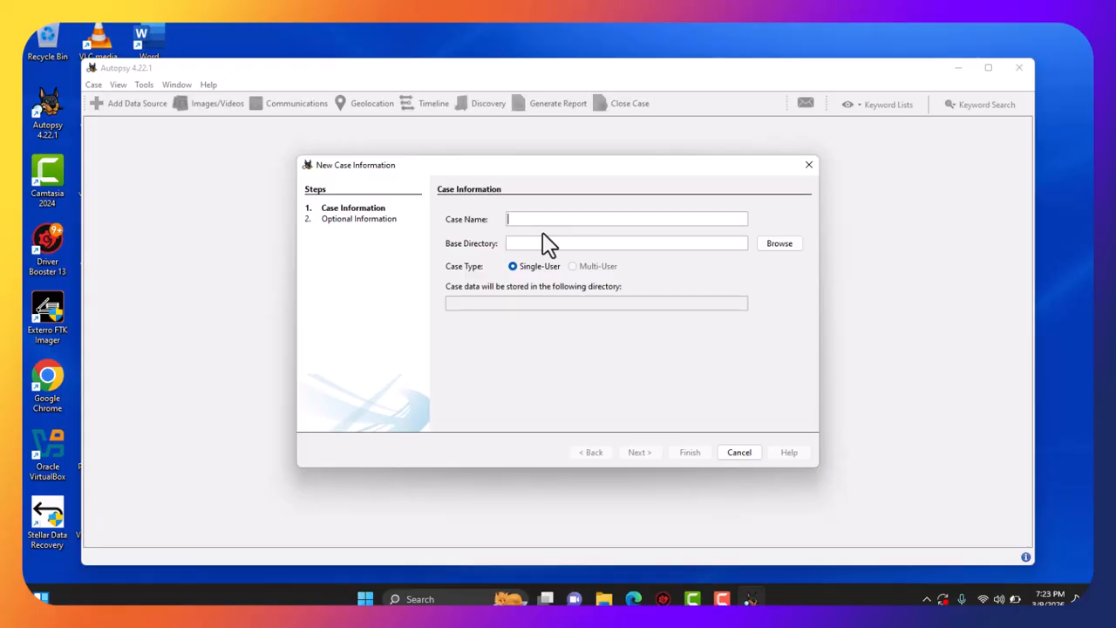
{"action": "type", "text": "f"}
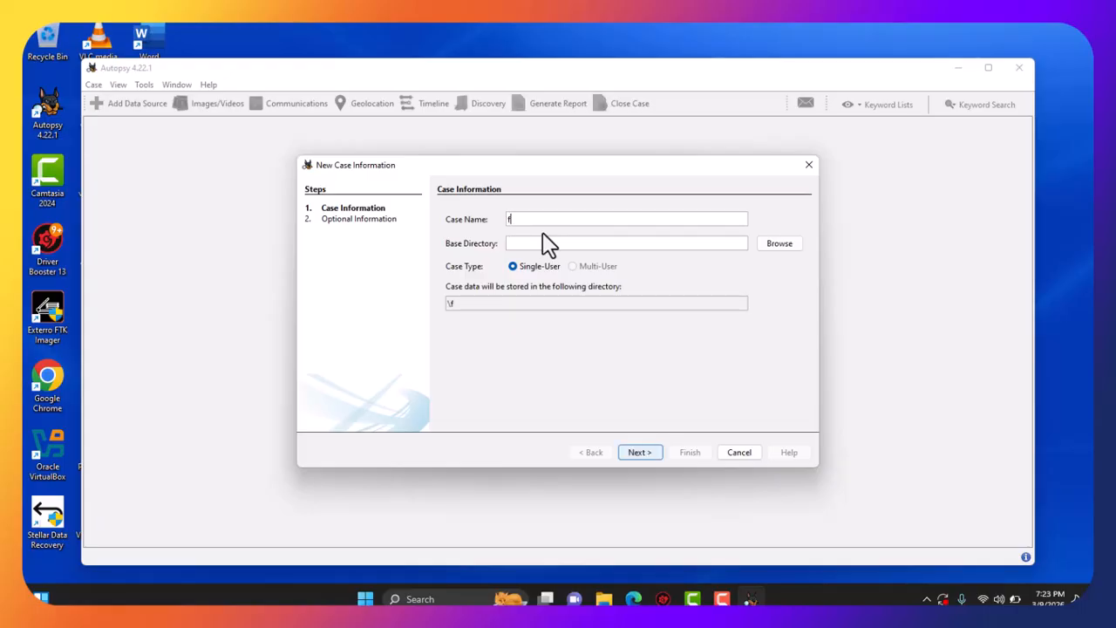
{"action": "type", "text": "raud"}
{"action": "left_click", "coordinate": [791, 242]}
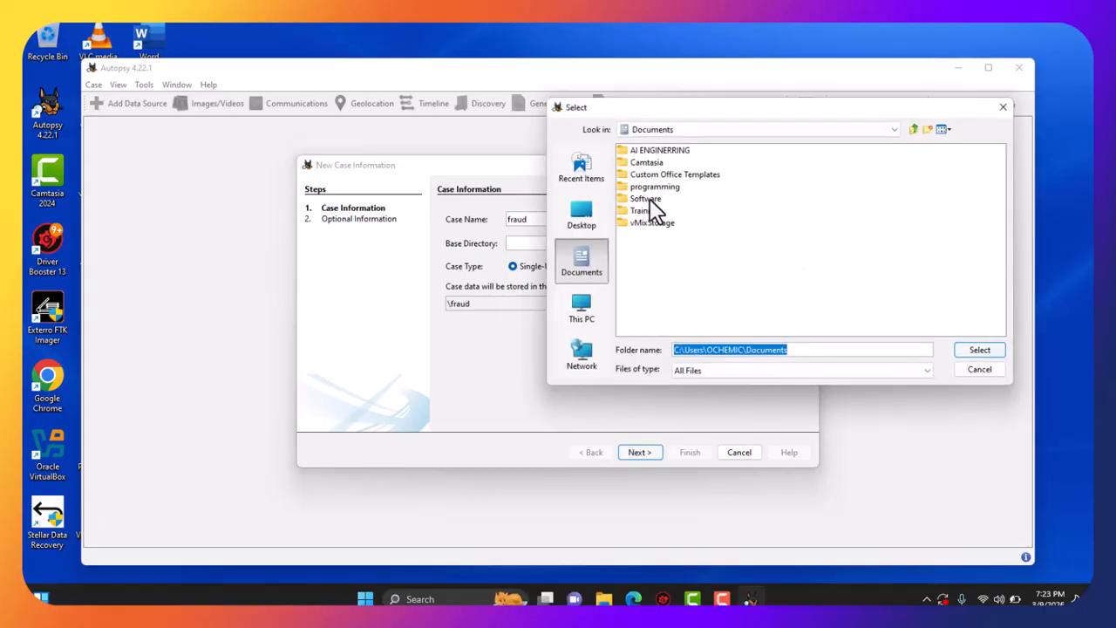
{"action": "double_click", "coordinate": [656, 211]}
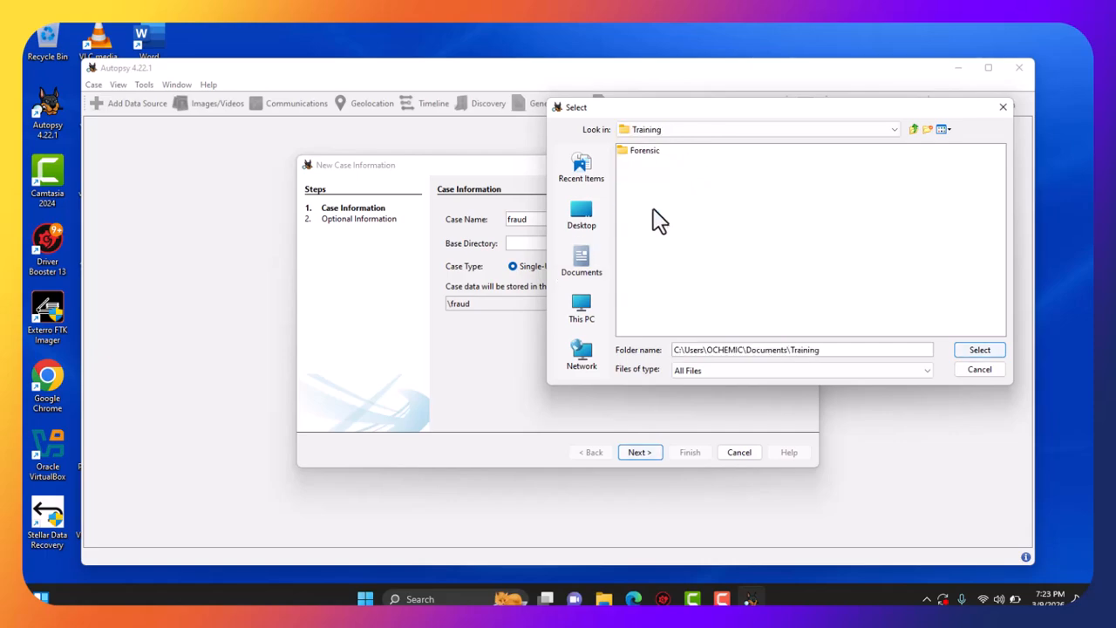
{"action": "left_click", "coordinate": [650, 154]}
{"action": "double_click", "coordinate": [650, 155]}
{"action": "left_click", "coordinate": [980, 351]}
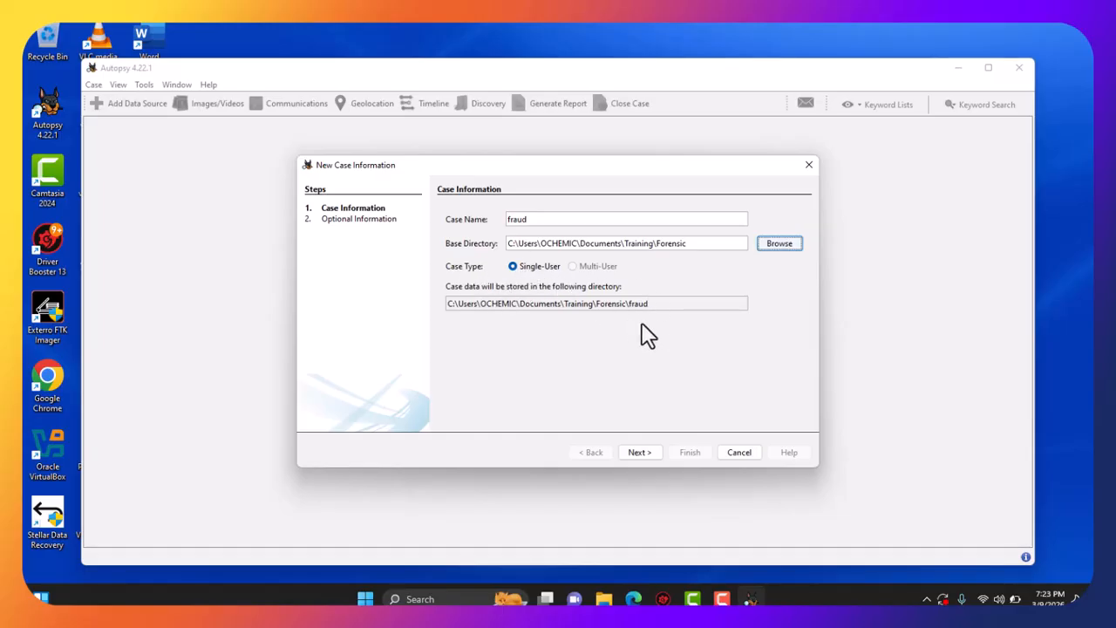
{"action": "left_click", "coordinate": [644, 456]}
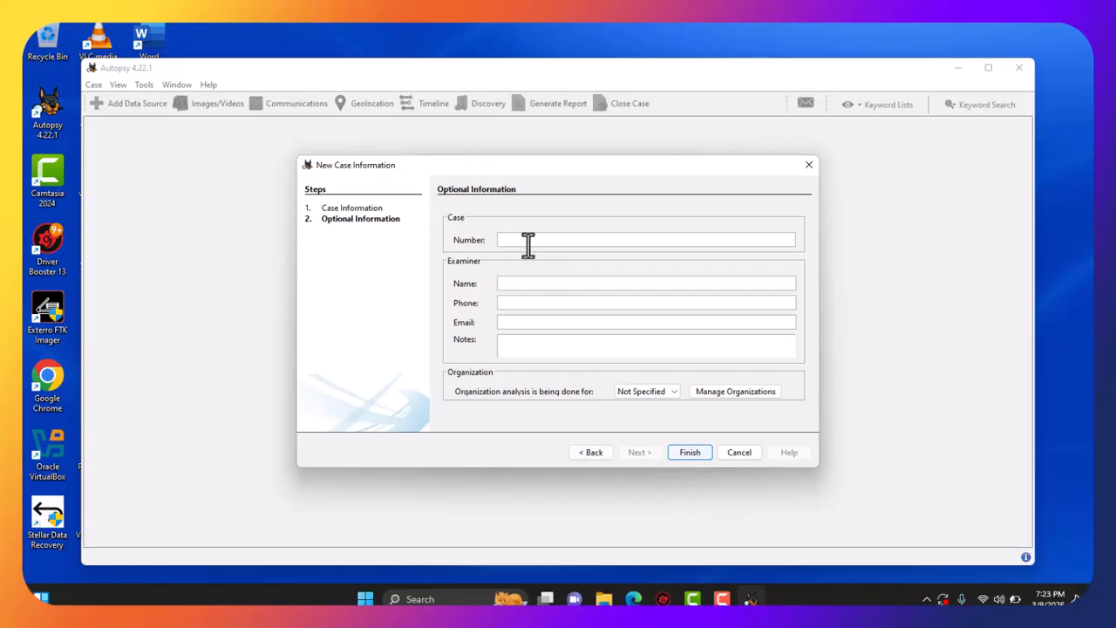
Enter case number 1, the examiner's name, phone and e-mail, and note 'Training'.
{"action": "type", "text": "0"}
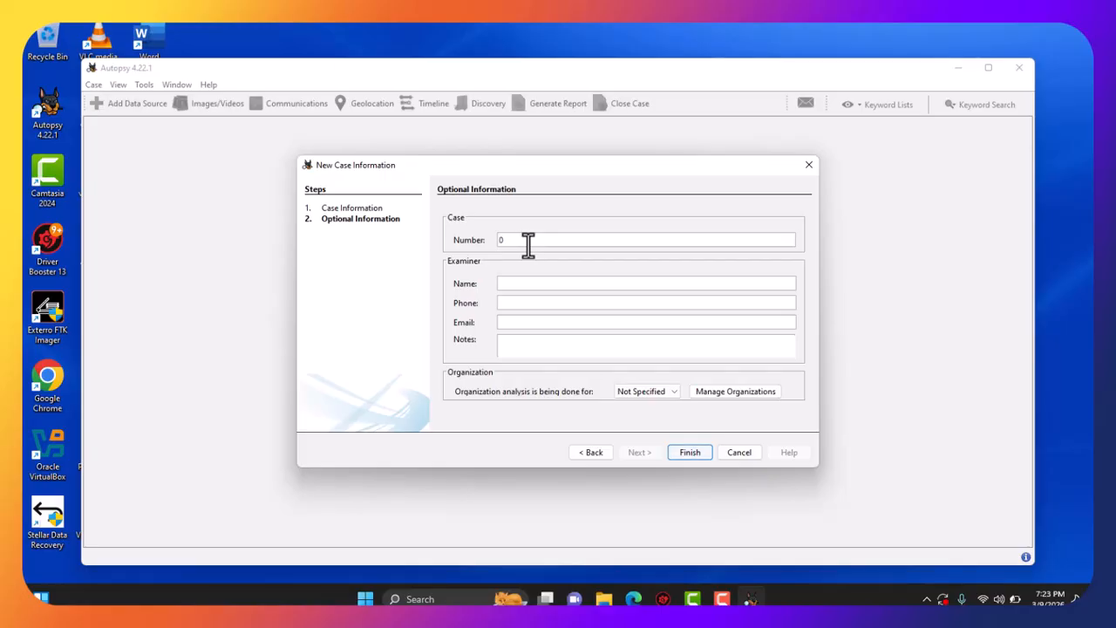
{"action": "type", "text": "1"}
{"action": "key", "text": "BackSpace"}
{"action": "key", "text": "BackSpace"}
{"action": "type", "text": "1"}
{"action": "type", "text": "cyber"}
{"action": "type", "text": "lor"}
{"action": "type", "text": "d"}
{"action": "left_click", "coordinate": [549, 323]}
{"action": "type", "text": "cyber"}
{"action": "type", "text": "@"}
{"action": "type", "text": "gami"}
{"action": "key", "text": "BackSpace"}
{"action": "key", "text": "BackSpace"}
{"action": "key", "text": "BackSpace"}
{"action": "key", "text": "BackSpace"}
{"action": "type", "text": "example."}
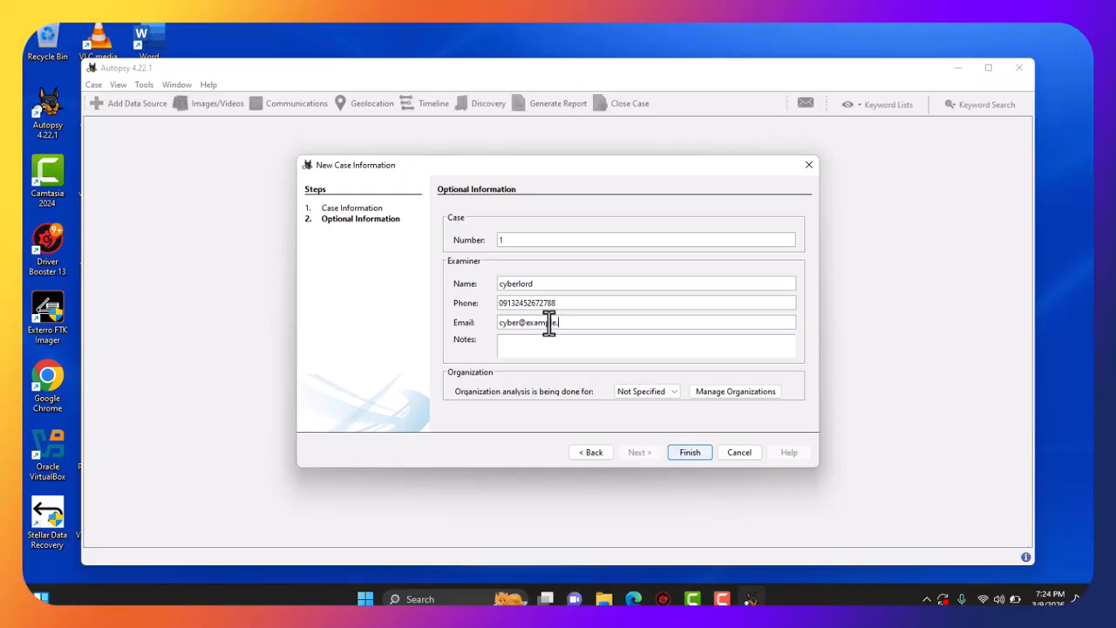
{"action": "type", "text": "com"}
{"action": "left_click", "coordinate": [545, 349]}
{"action": "type", "text": "Training"}
Add a new organization EFCC with point-of-contact name Director.
{"action": "left_click", "coordinate": [727, 392]}
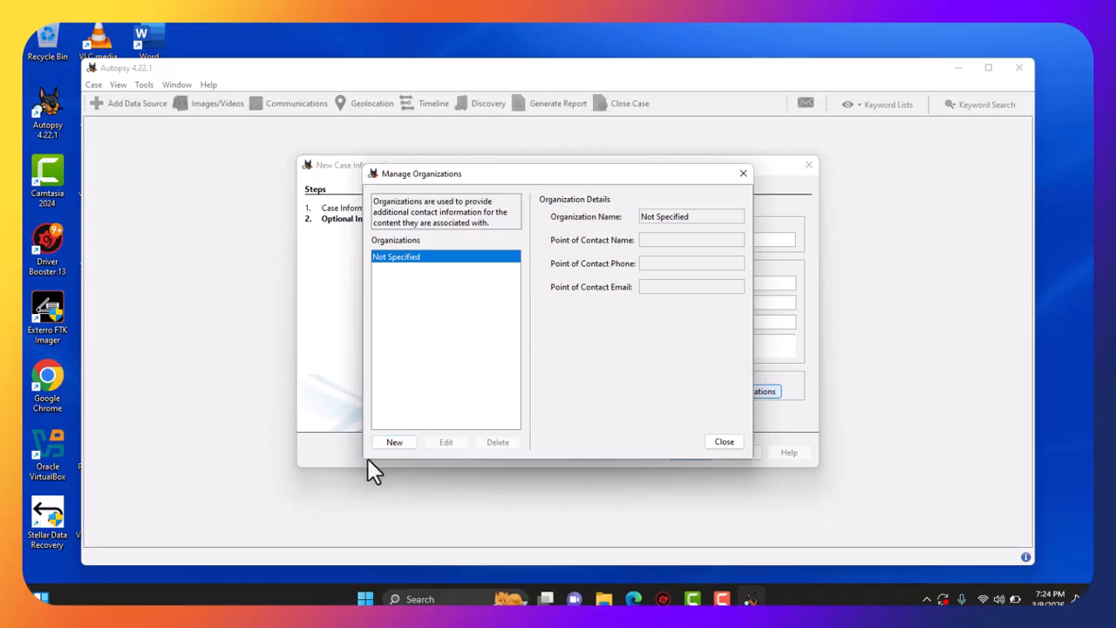
{"action": "left_click", "coordinate": [397, 442]}
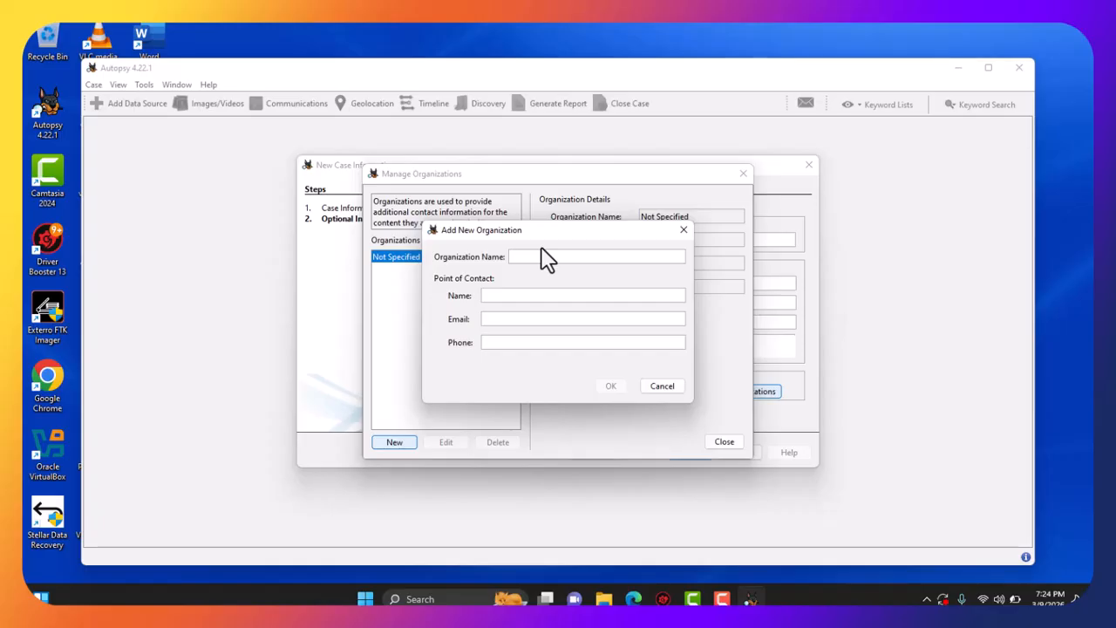
{"action": "type", "text": "EFCC"}
{"action": "left_click", "coordinate": [509, 297]}
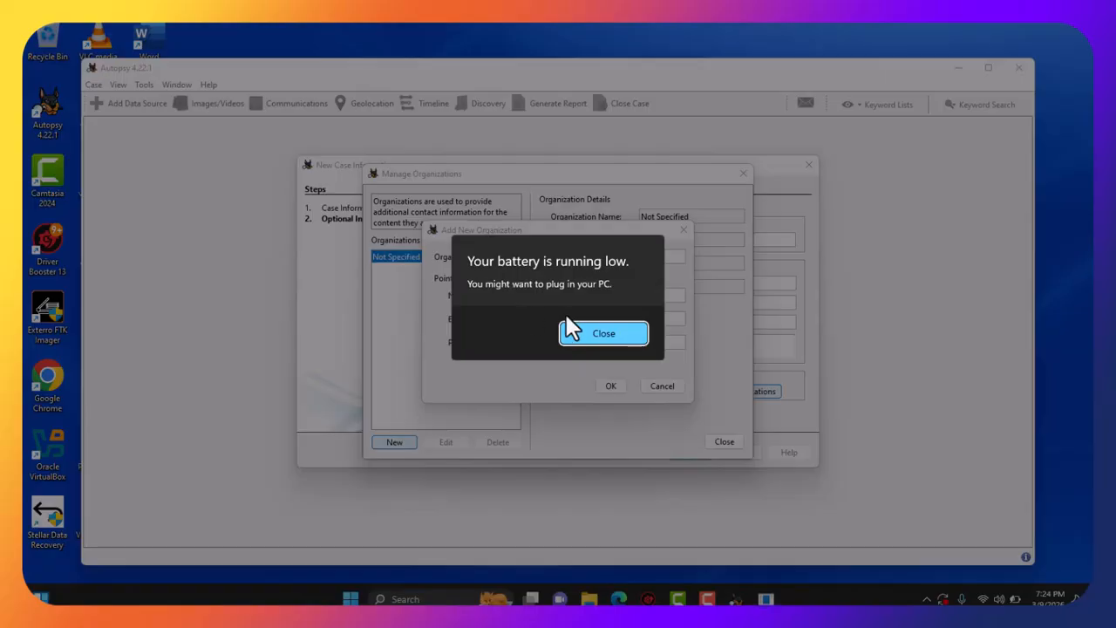
{"action": "left_click", "coordinate": [586, 335]}
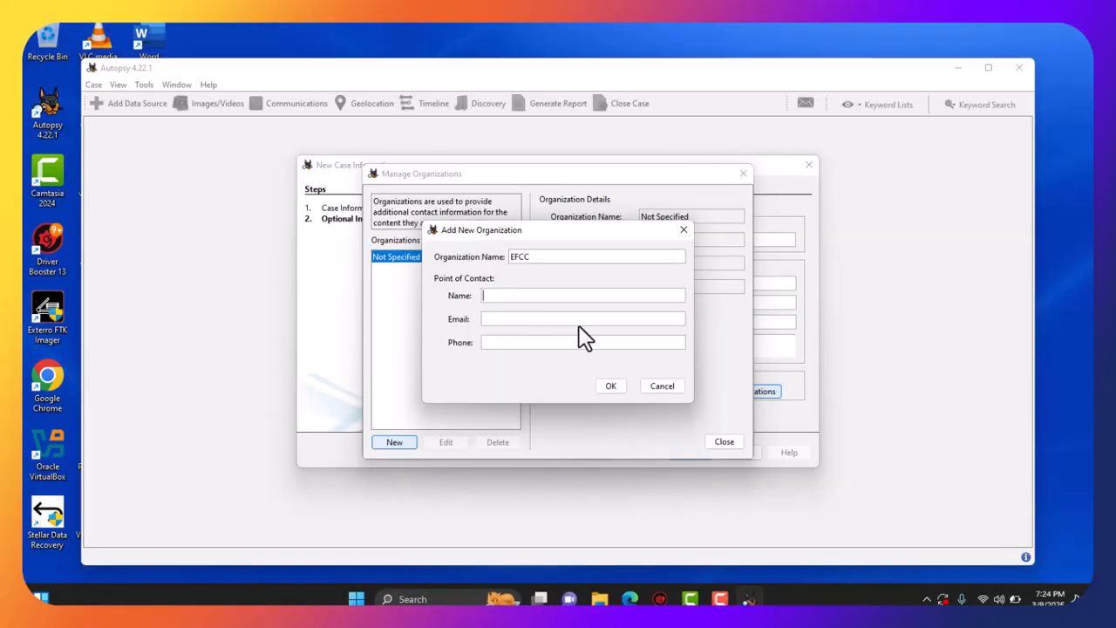
{"action": "type", "text": "Director"}
Fill in the Director contact's e-mail address and phone number.
{"action": "left_click", "coordinate": [508, 321]}
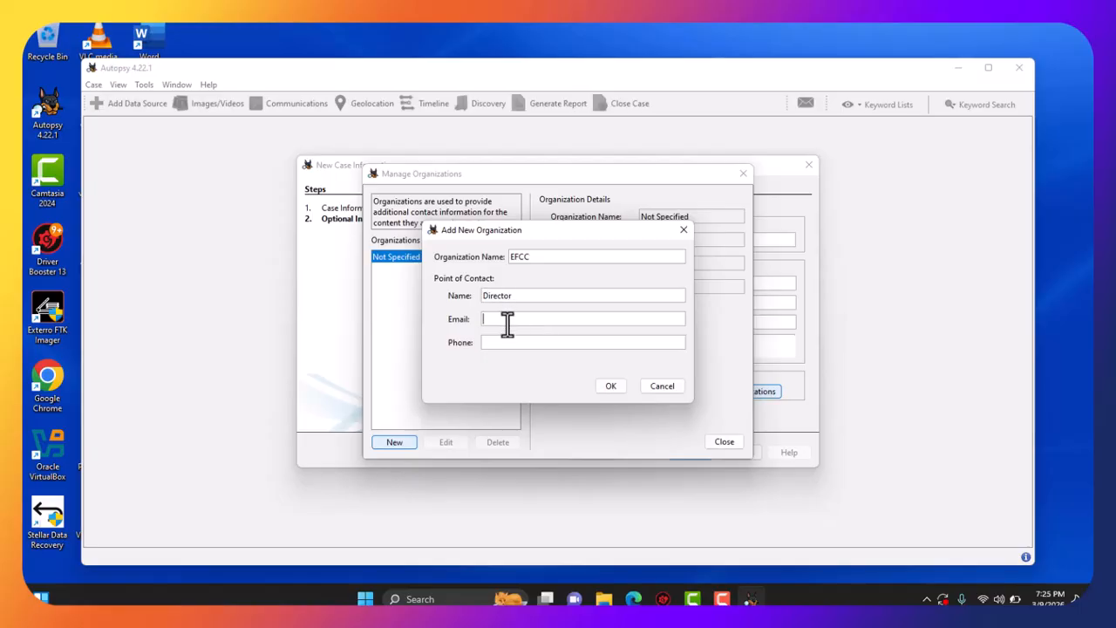
{"action": "type", "text": "efcc"}
{"action": "type", "text": "."}
{"action": "type", "text": "g"}
{"action": "type", "text": "irector"}
{"action": "type", "text": "@e"}
{"action": "type", "text": "xampl"}
{"action": "type", "text": ".con"}
{"action": "key", "text": "BackSpace"}
{"action": "type", "text": "m"}
{"action": "left_click", "coordinate": [508, 347]}
Save EFCC, assign it to the case, and finish creating the fraud case.
{"action": "left_click", "coordinate": [617, 390]}
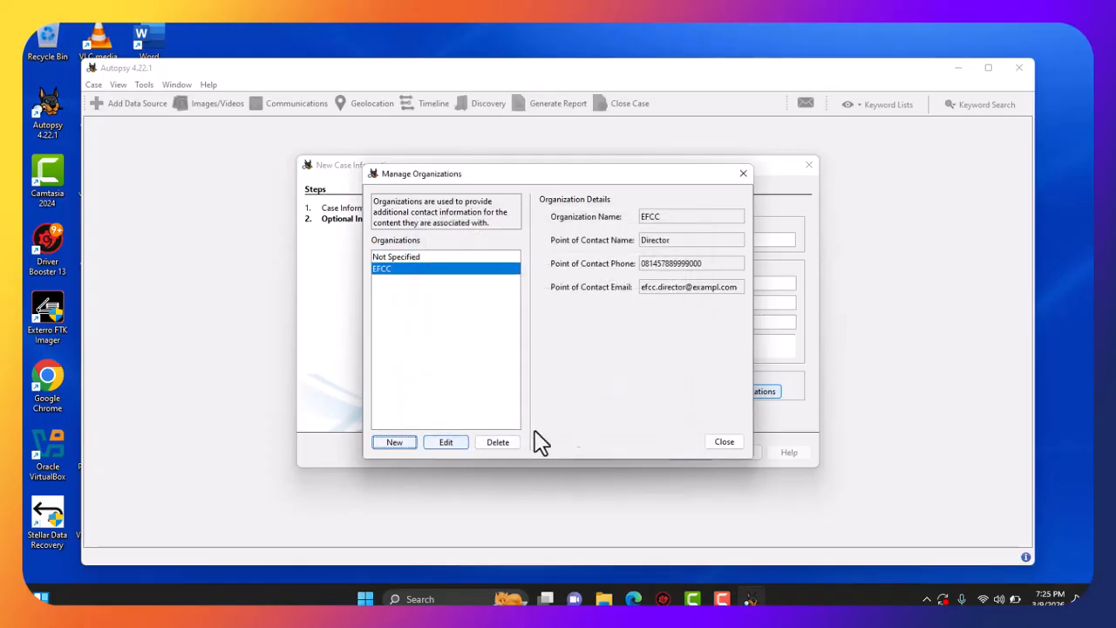
{"action": "left_click", "coordinate": [734, 443]}
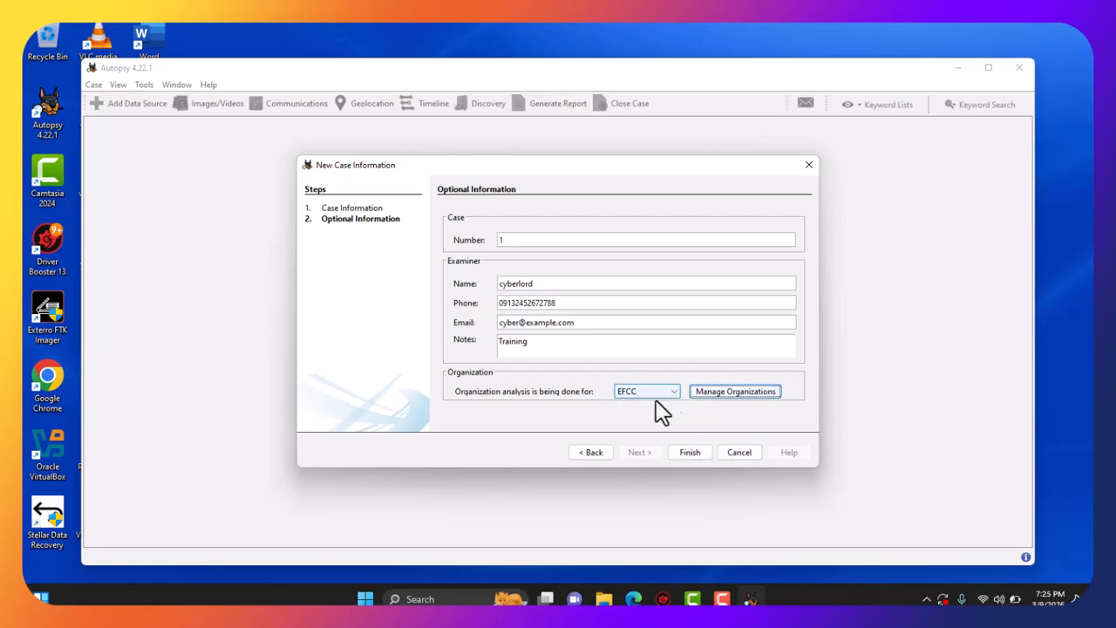
{"action": "left_click", "coordinate": [693, 455]}
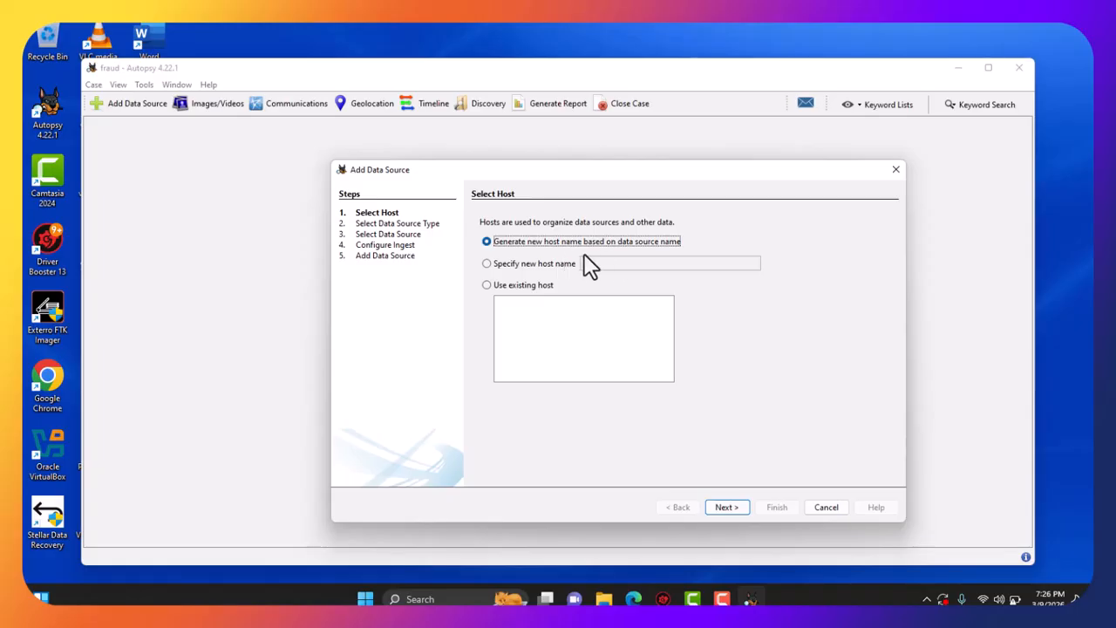
Keep the auto-generated host name and continue to data source type selection.
{"action": "left_click", "coordinate": [733, 507]}
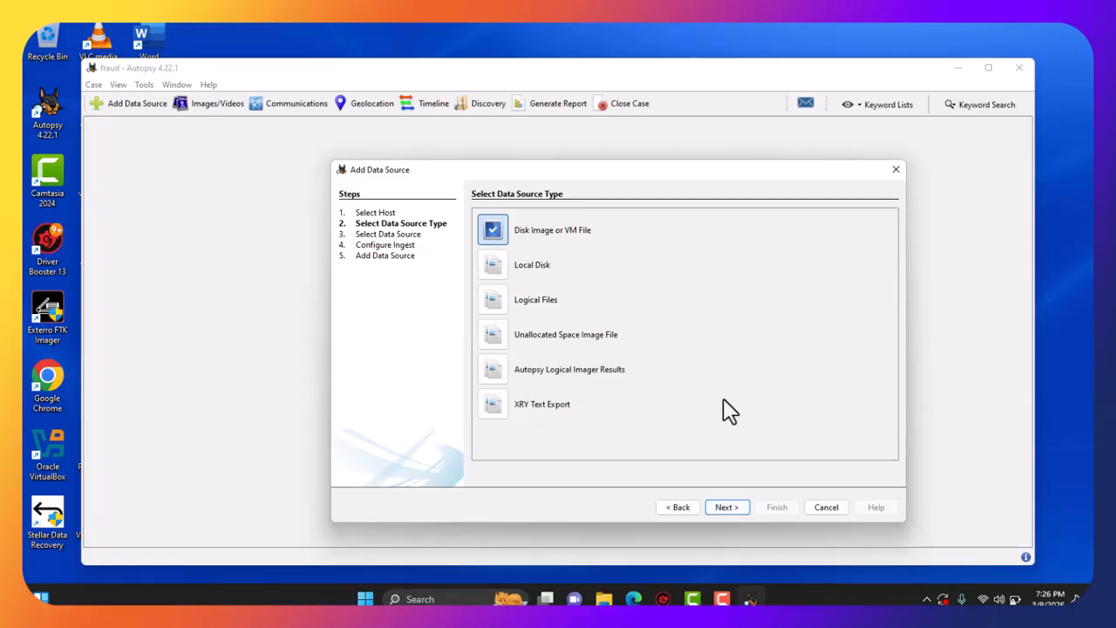
Choose Disk Image and select the Local Disk (D-) .img file from Training\Forensic.
{"action": "left_click", "coordinate": [728, 511]}
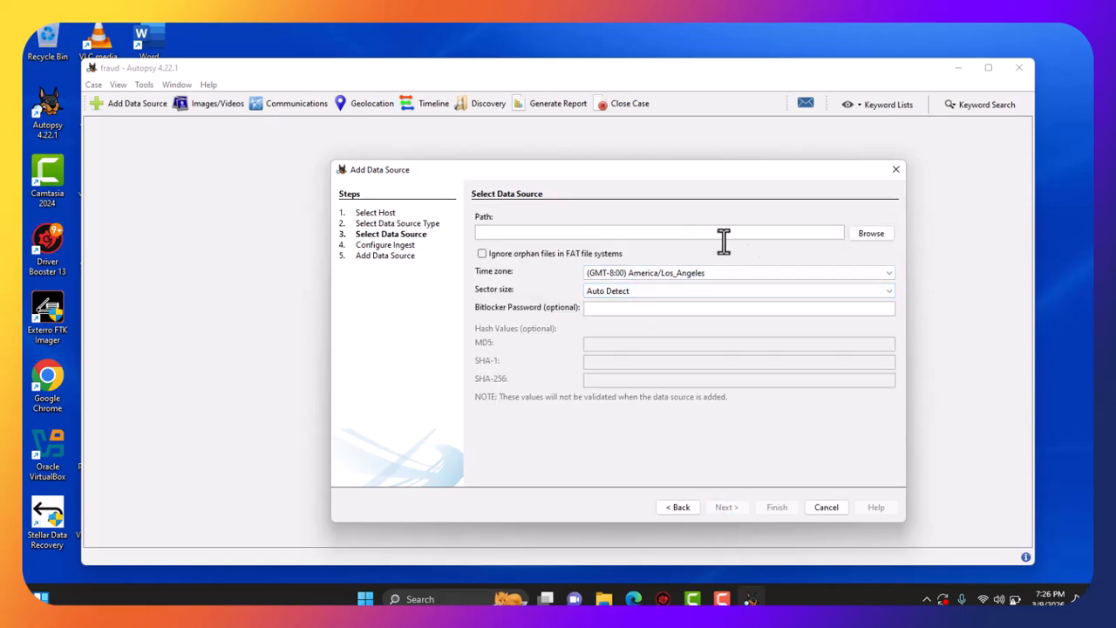
{"action": "left_click", "coordinate": [867, 235]}
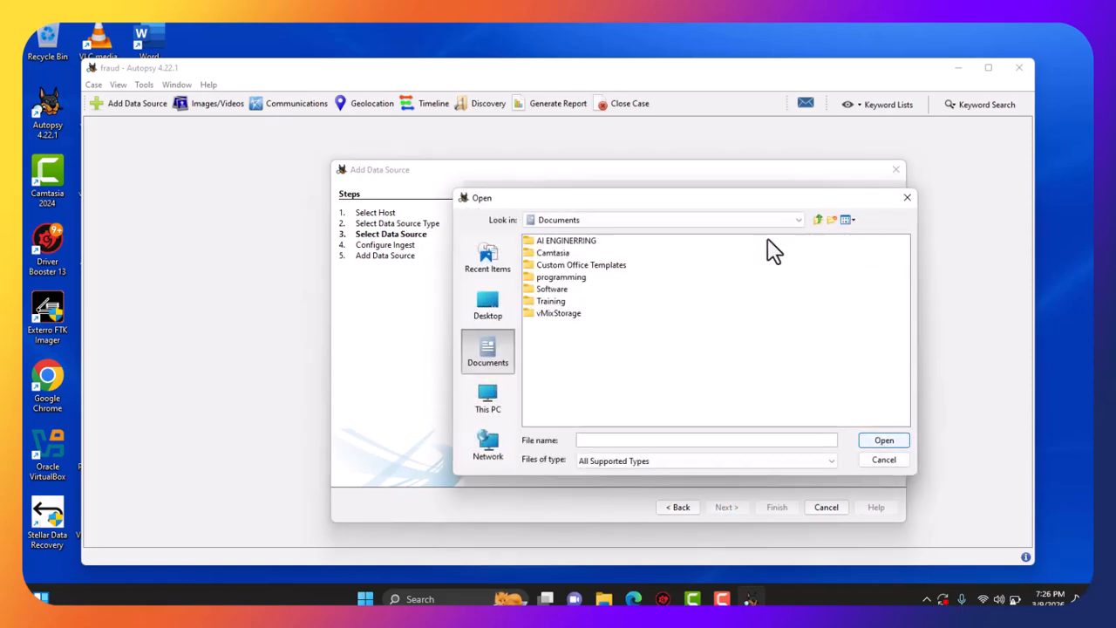
{"action": "double_click", "coordinate": [558, 303]}
{"action": "double_click", "coordinate": [554, 242]}
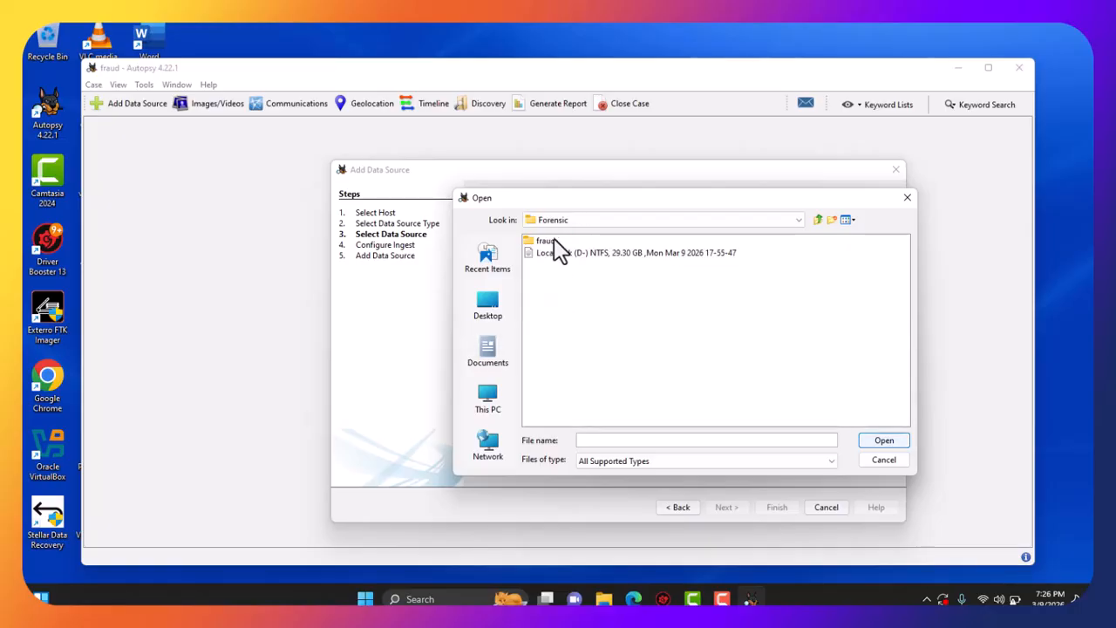
{"action": "left_click", "coordinate": [569, 253]}
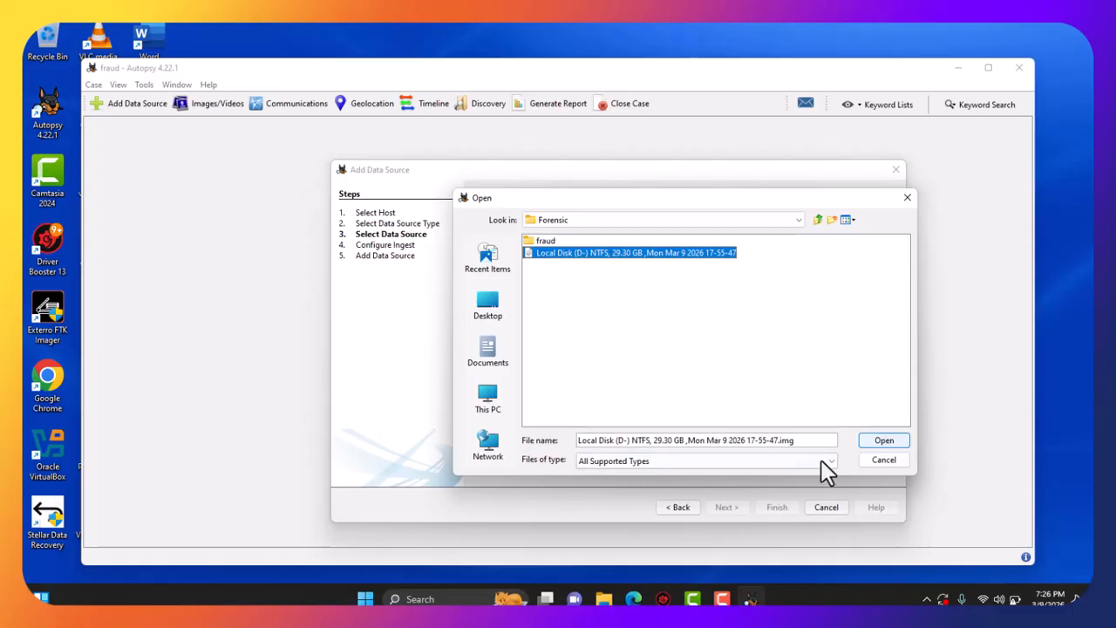
{"action": "left_click", "coordinate": [883, 441]}
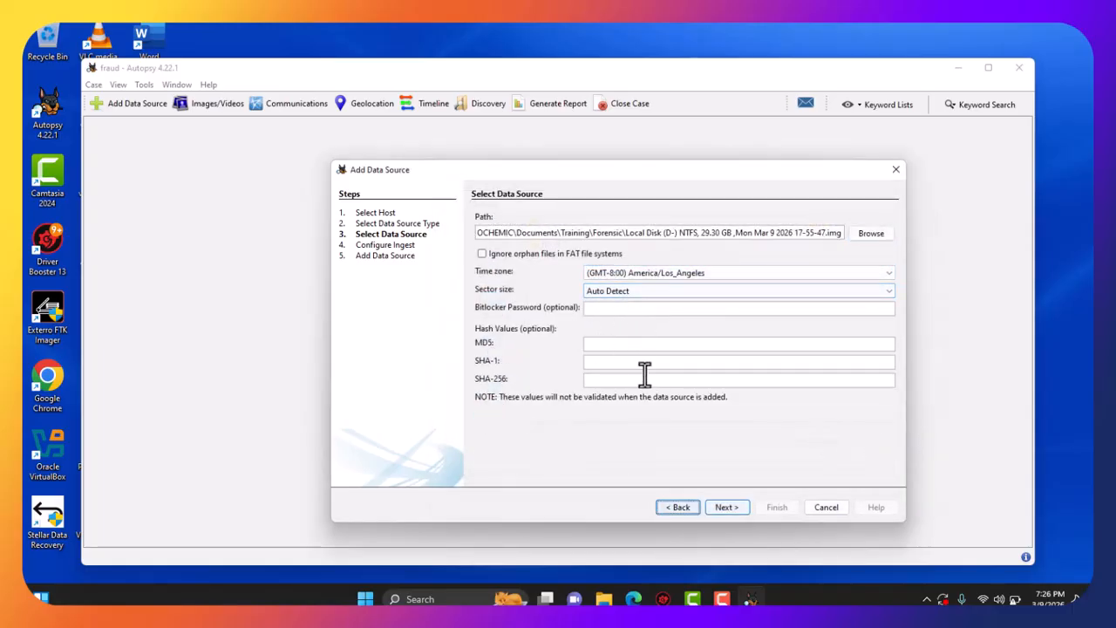
Accept the default ingest modules and add the Local Disk (D-) image to the fraud case.
{"action": "left_click", "coordinate": [727, 506]}
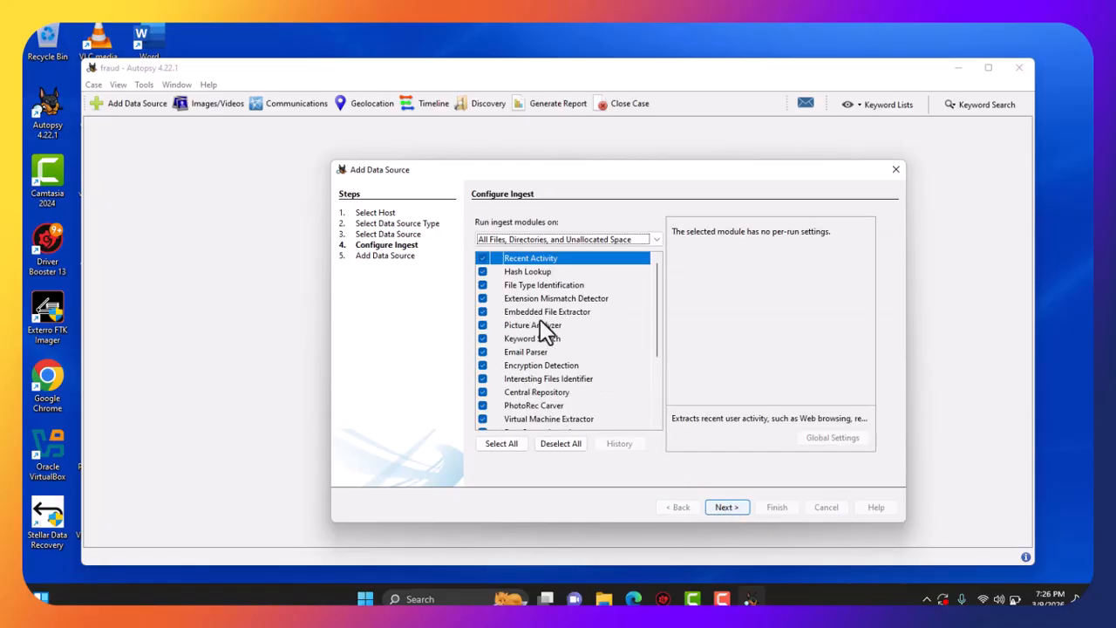
{"action": "scroll", "coordinate": [550, 369], "scroll_direction": "down", "scroll_amount": 1}
{"action": "scroll", "coordinate": [550, 370], "scroll_direction": "down", "scroll_amount": 3}
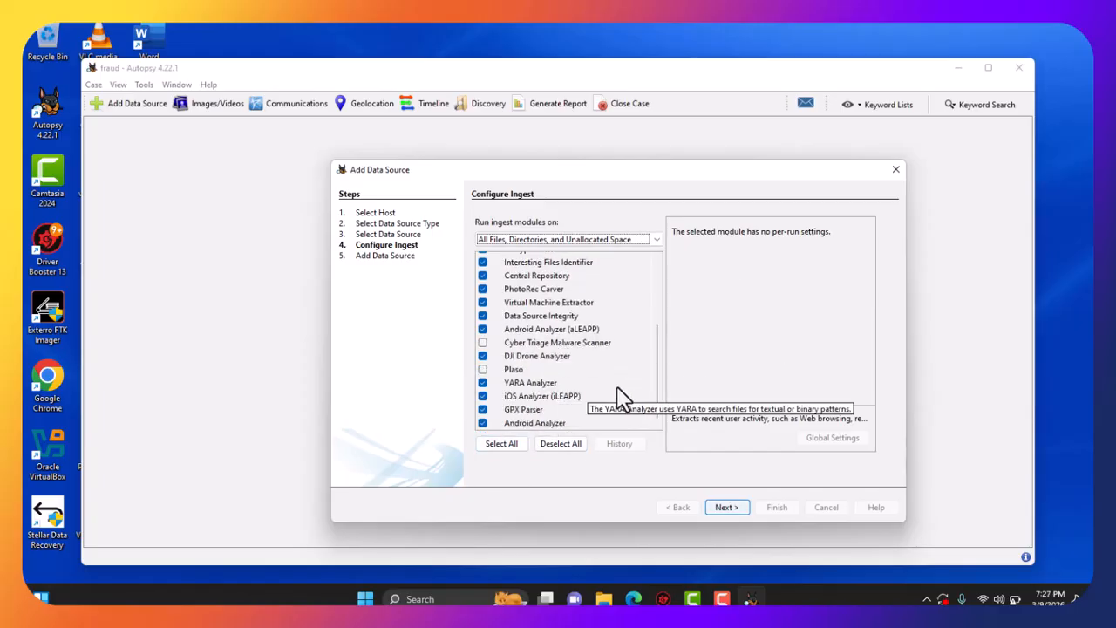
{"action": "scroll", "coordinate": [593, 373], "scroll_direction": "up", "scroll_amount": 3}
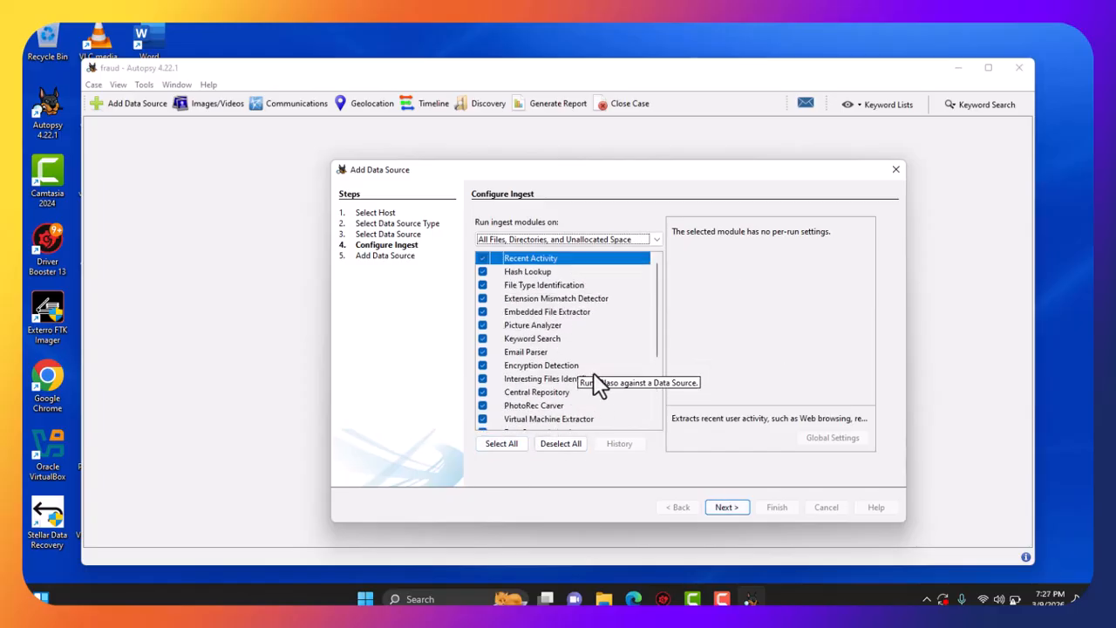
{"action": "left_click", "coordinate": [737, 512]}
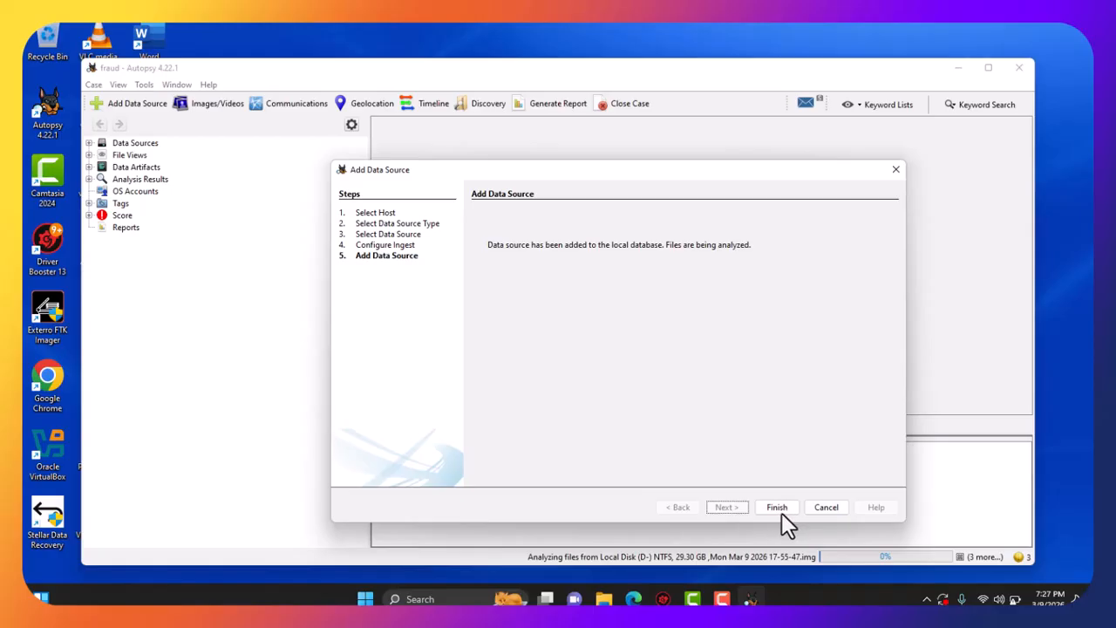
Finish the Add Data Source wizard and maximize the Autopsy window.
{"action": "left_click", "coordinate": [759, 508]}
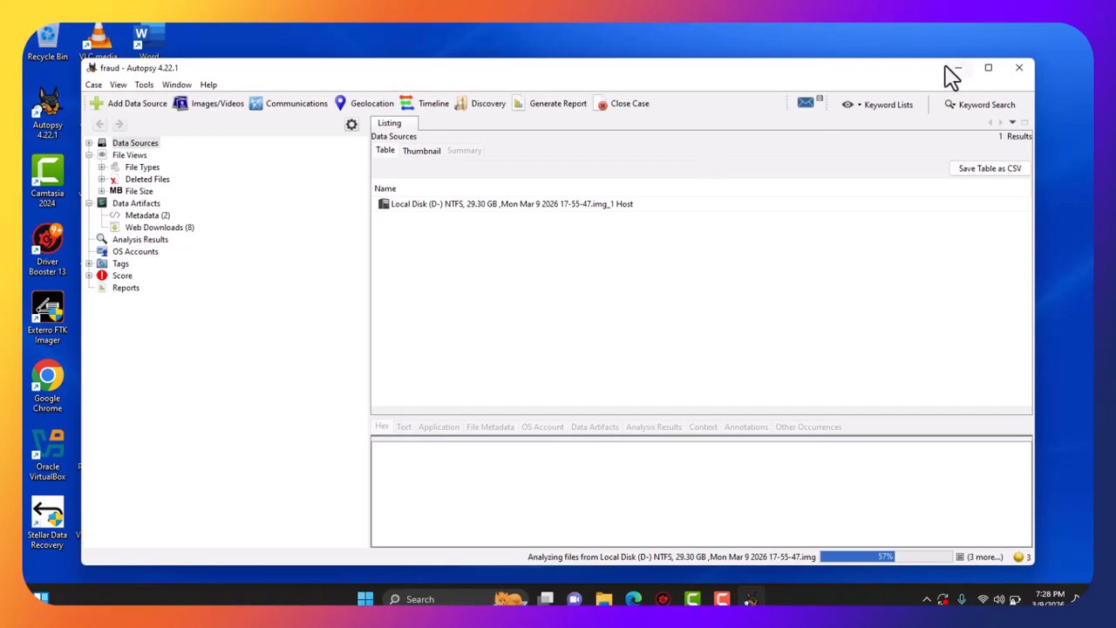
{"action": "left_click", "coordinate": [988, 68]}
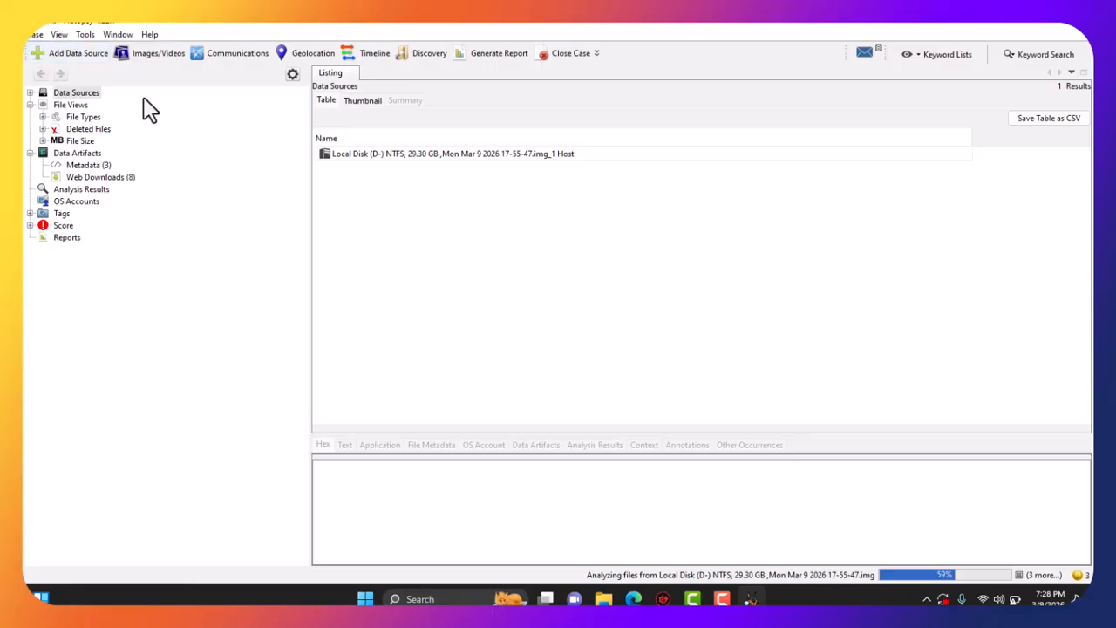
Go through File Views > File Types > By Extension to list the 13 Archives files.
{"action": "left_click", "coordinate": [71, 104]}
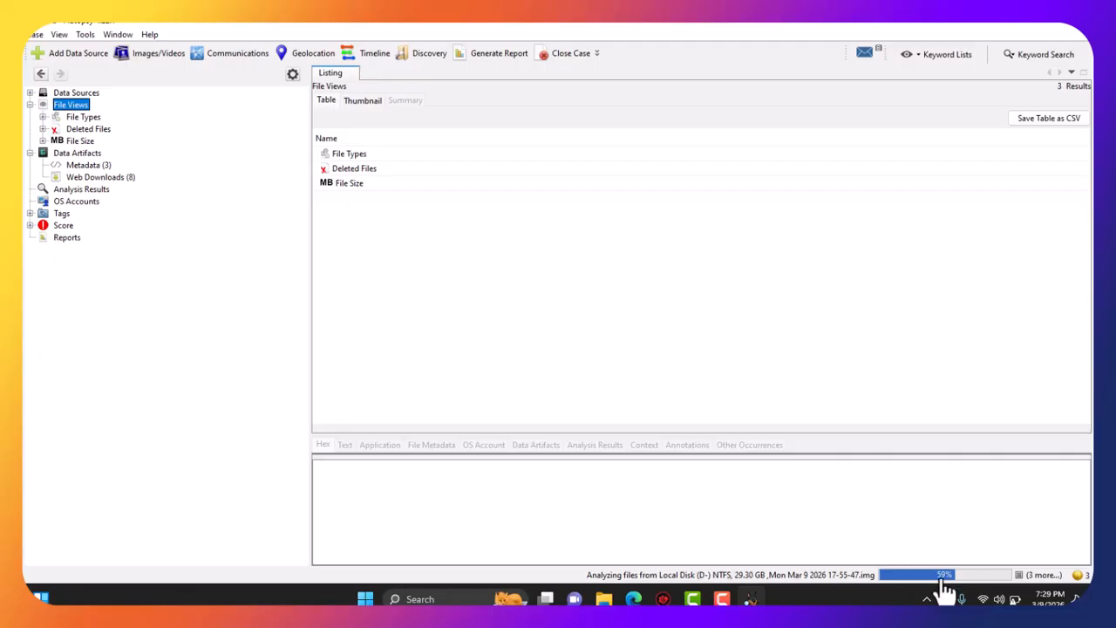
{"action": "left_click", "coordinate": [356, 157]}
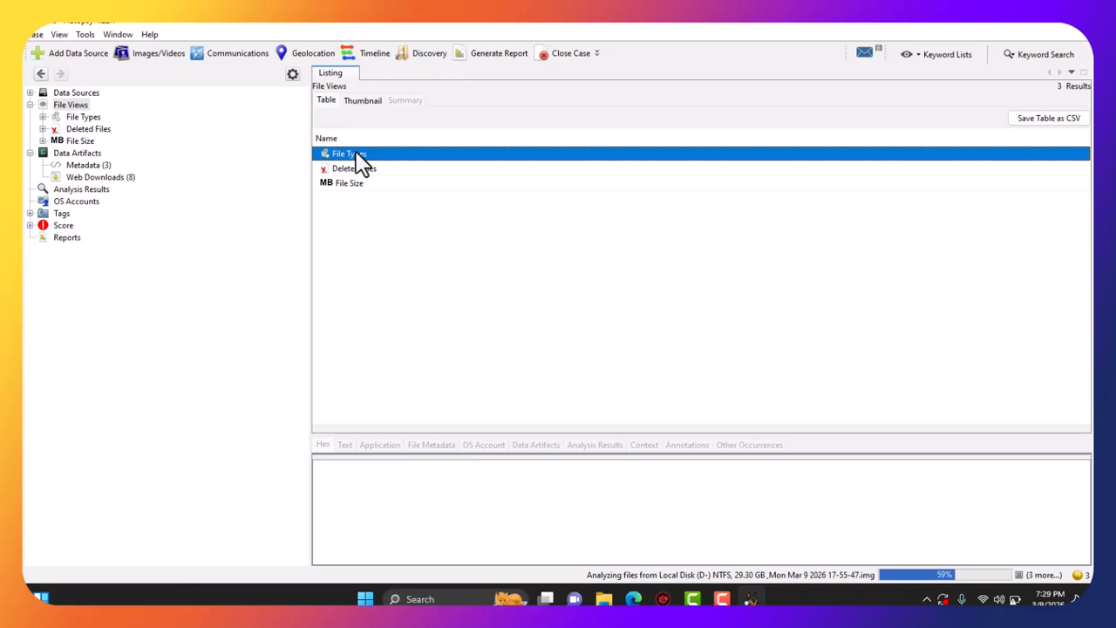
{"action": "double_click", "coordinate": [355, 155]}
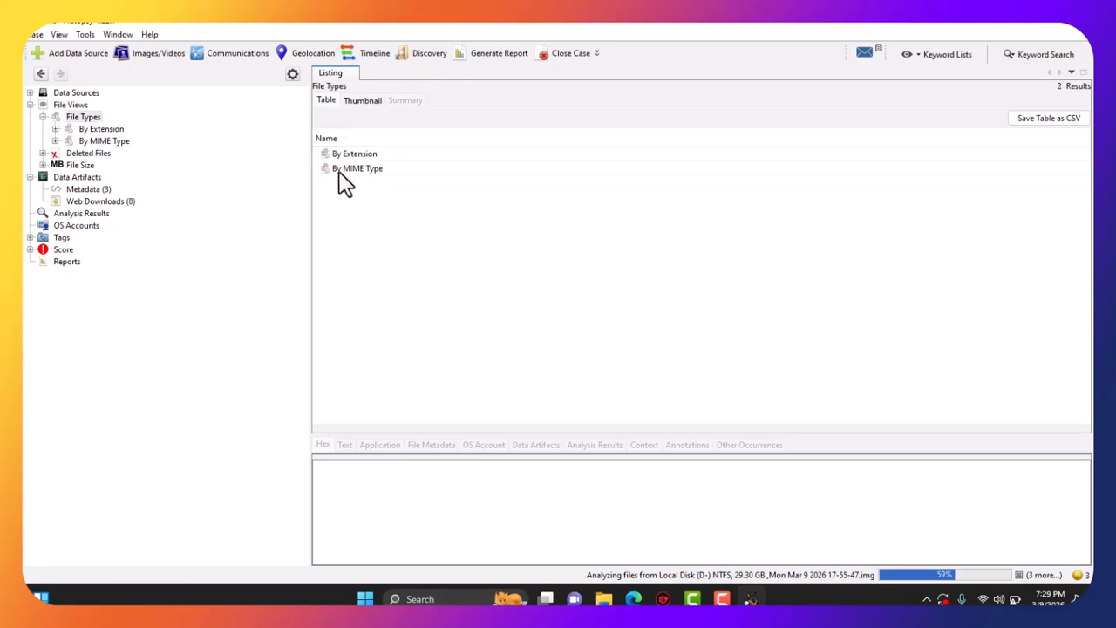
{"action": "double_click", "coordinate": [356, 154]}
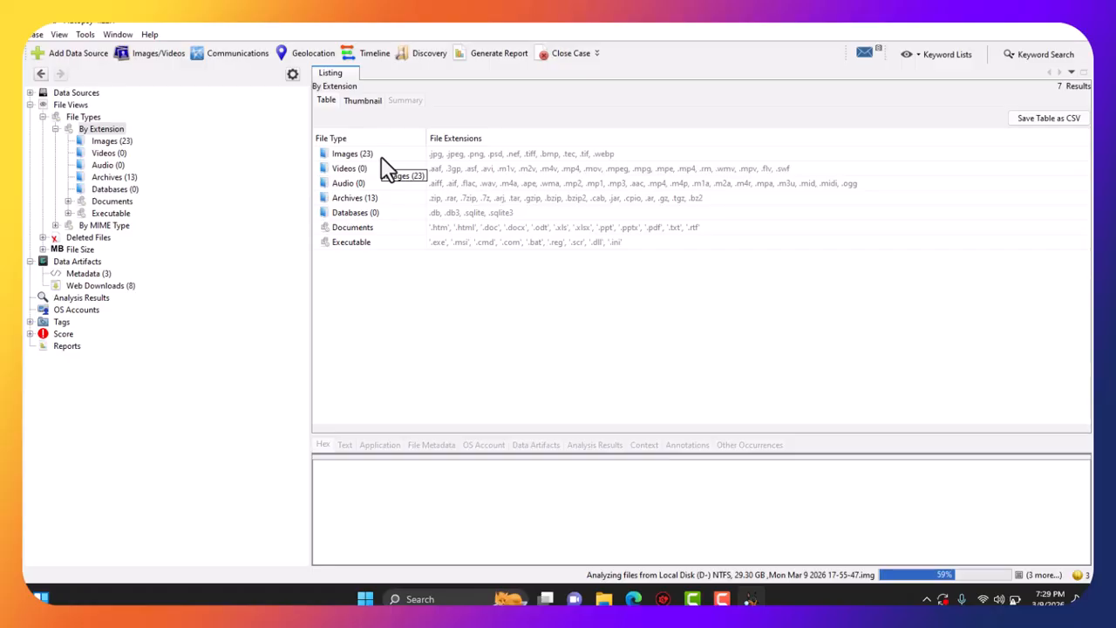
{"action": "double_click", "coordinate": [351, 199]}
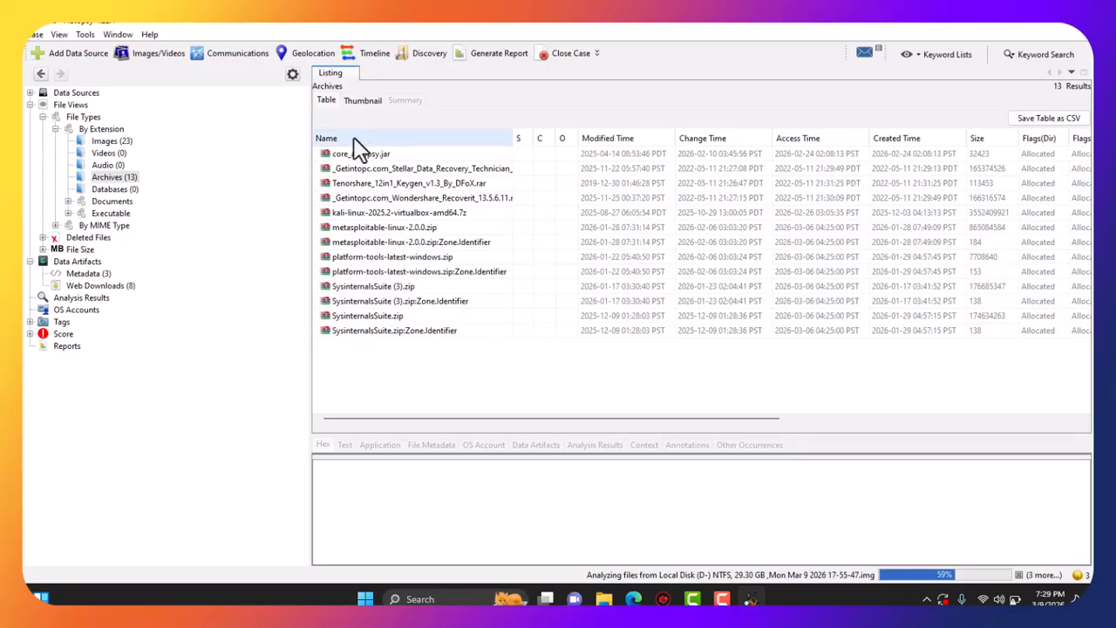
Browse the 23 images, then list the five Office .pptx documents under Documents.
{"action": "left_click", "coordinate": [111, 141]}
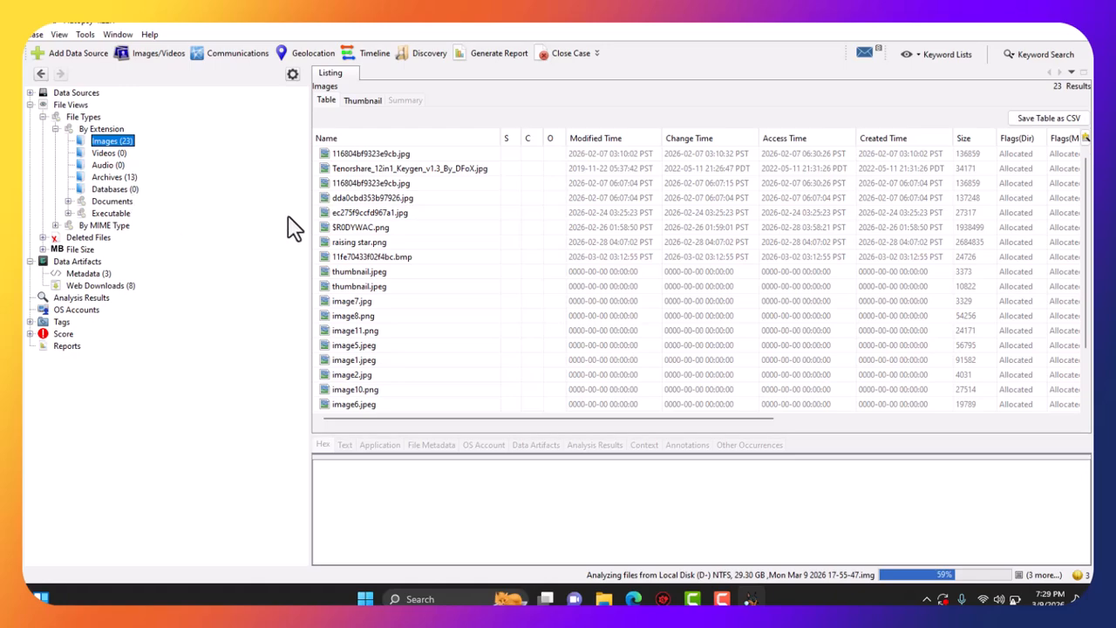
{"action": "double_click", "coordinate": [113, 202]}
{"action": "left_click", "coordinate": [359, 169]}
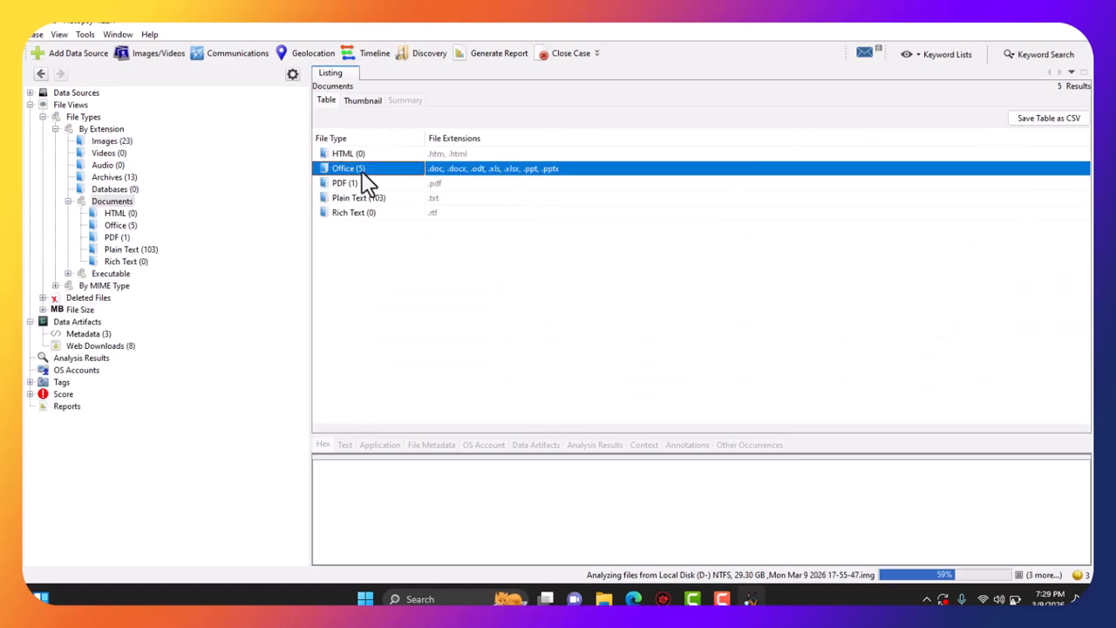
{"action": "double_click", "coordinate": [366, 170]}
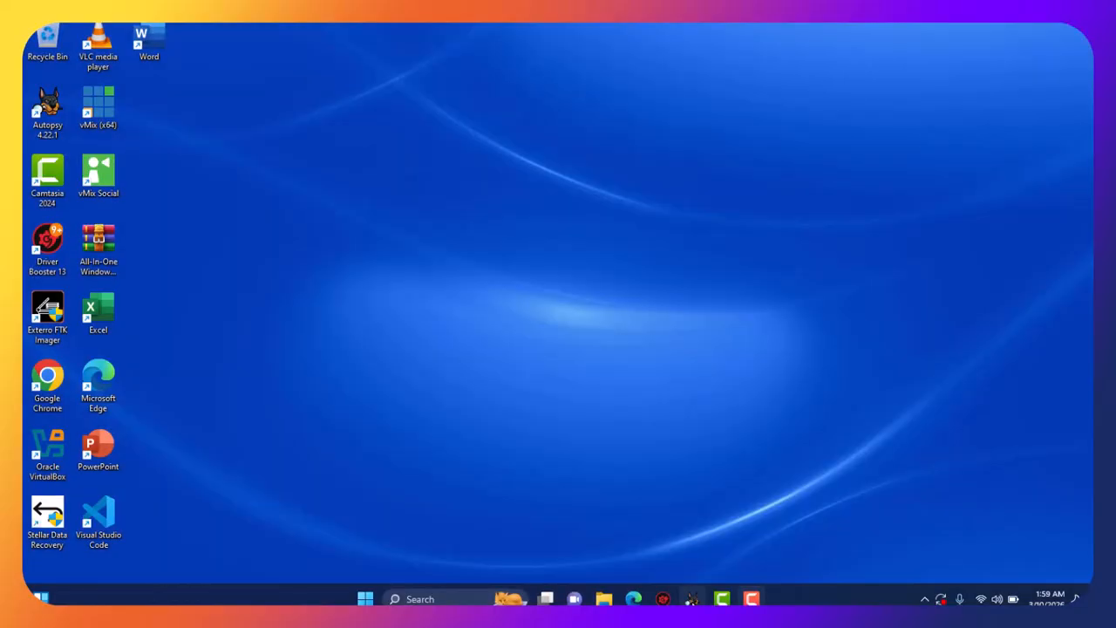
{"action": "left_click", "coordinate": [692, 600]}
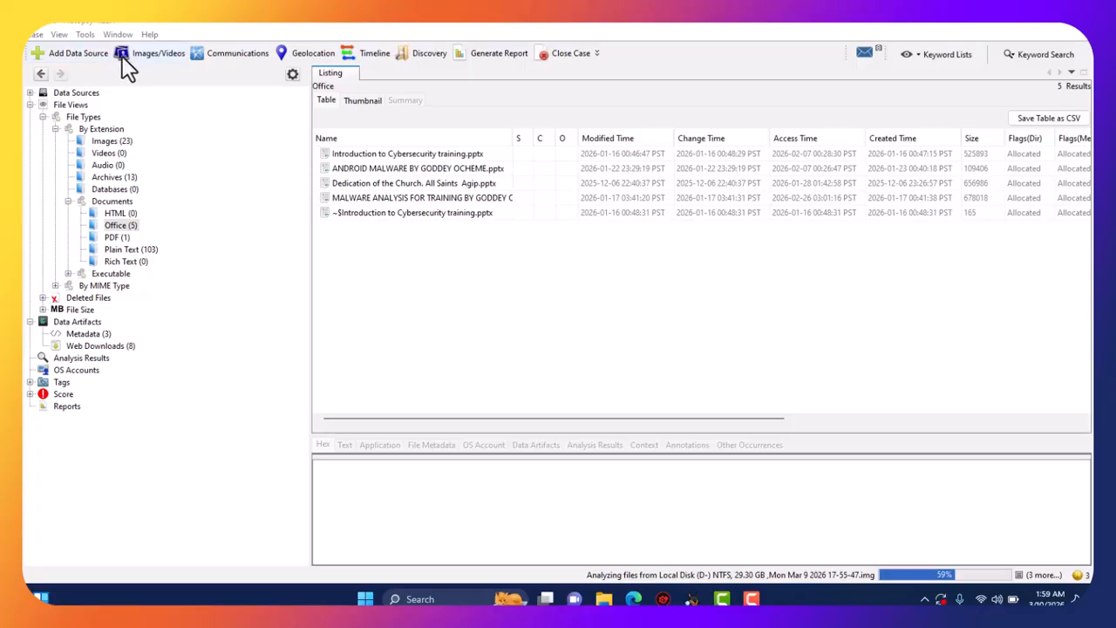
Switch between the Data Sources and File Views listings and select the Local Disk data source.
{"action": "left_click", "coordinate": [76, 93]}
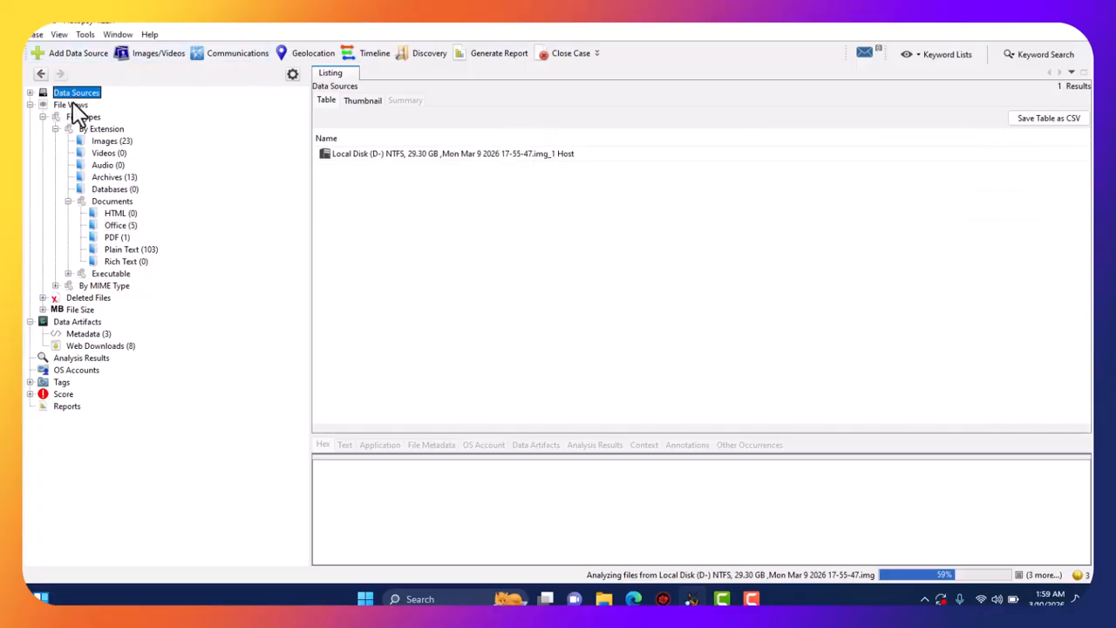
{"action": "left_click", "coordinate": [72, 105]}
{"action": "left_click", "coordinate": [78, 94]}
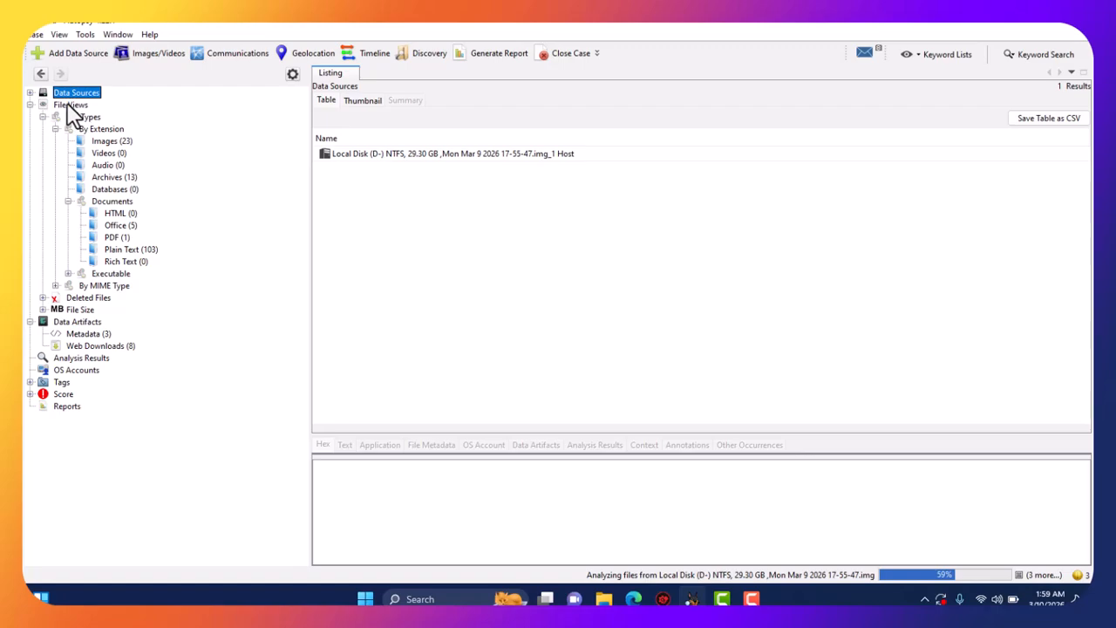
{"action": "left_click", "coordinate": [72, 105]}
{"action": "left_click", "coordinate": [70, 94]}
{"action": "left_click", "coordinate": [74, 106]}
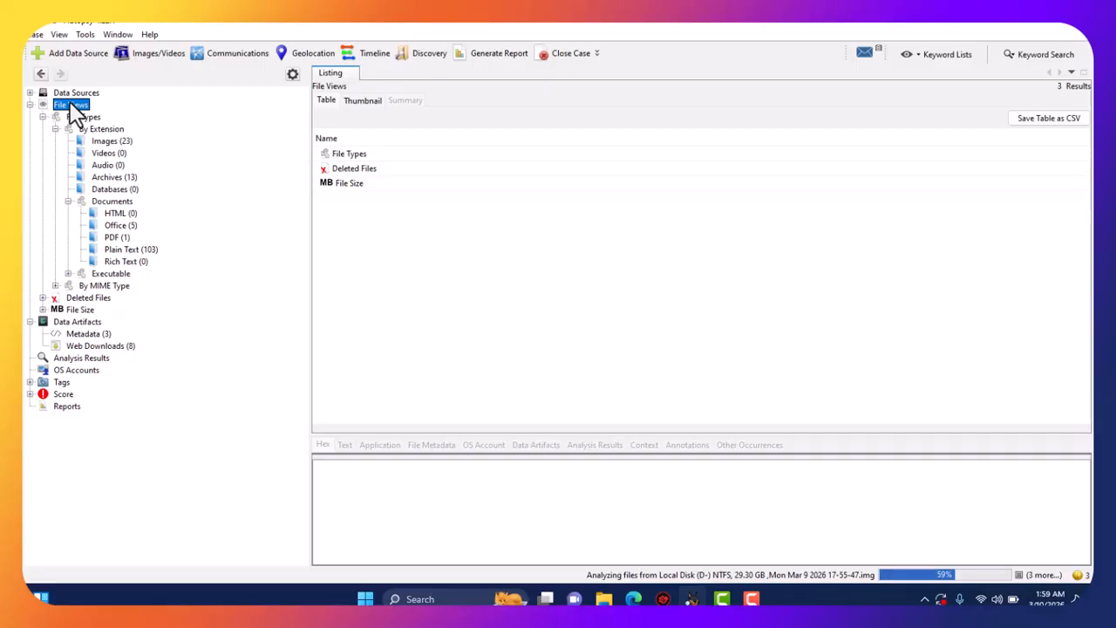
{"action": "left_click", "coordinate": [64, 93]}
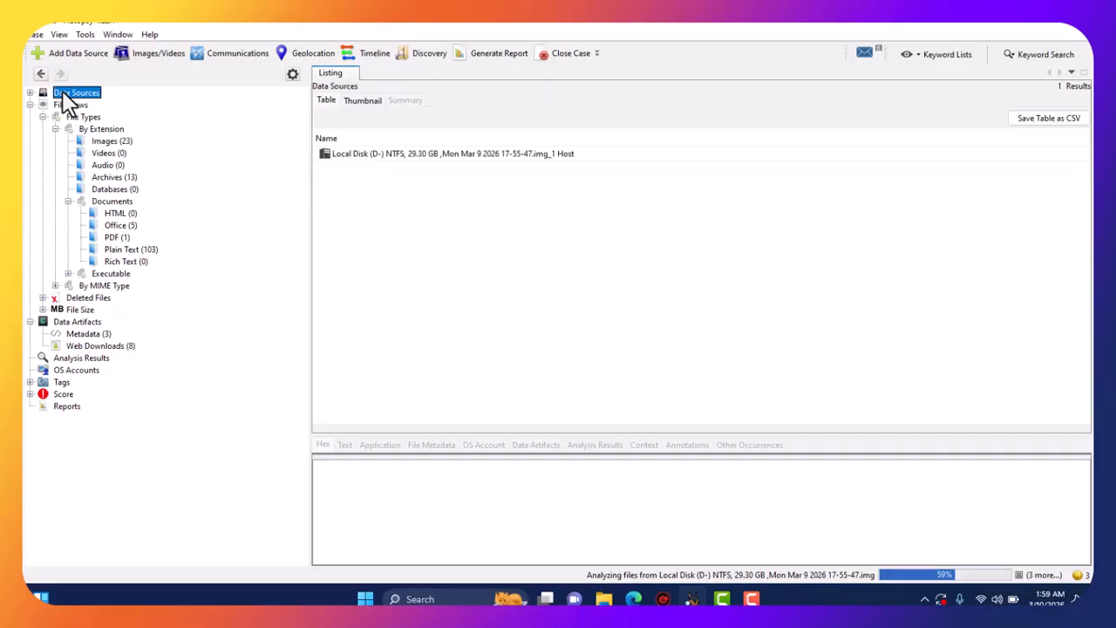
{"action": "left_click", "coordinate": [376, 157]}
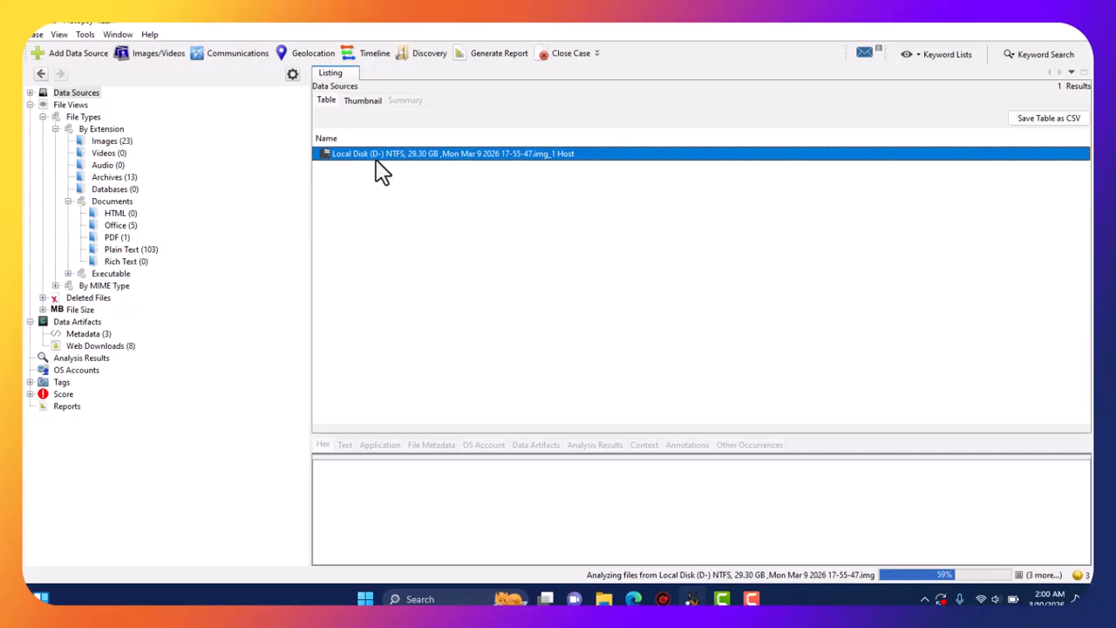
{"action": "left_click", "coordinate": [751, 601]}
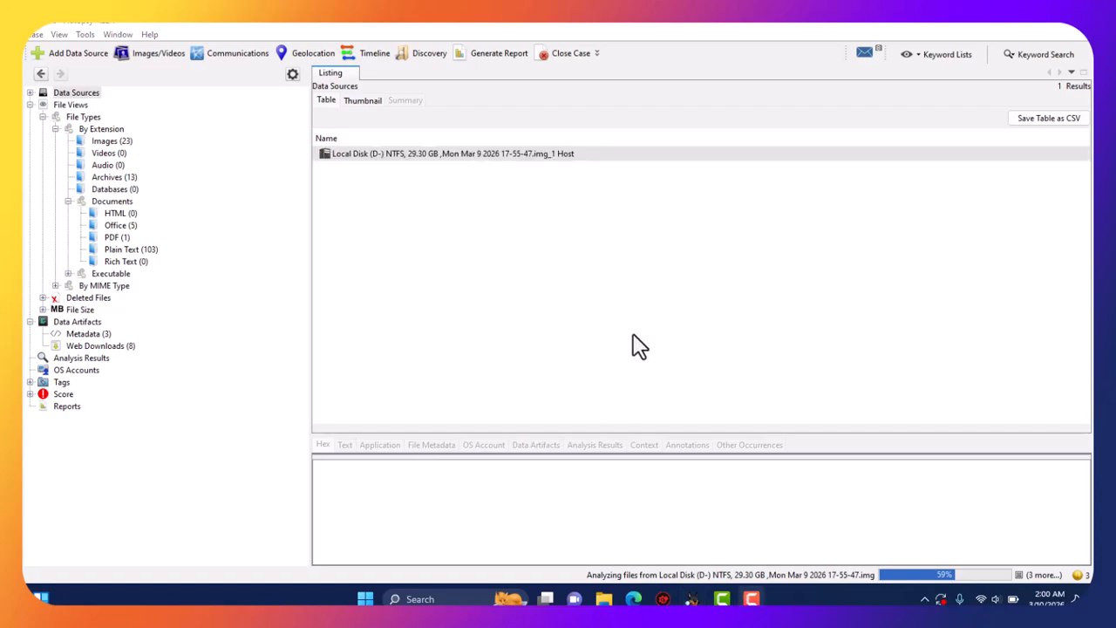
{"action": "left_click", "coordinate": [251, 123]}
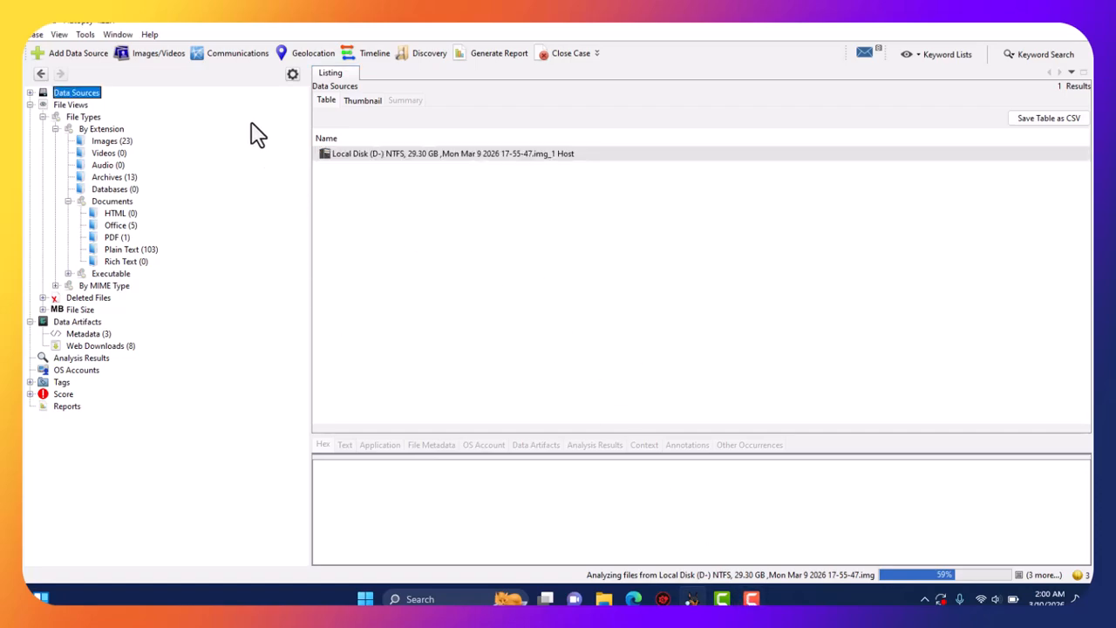
Show the File Types categories grouped By Extension.
{"action": "left_click", "coordinate": [87, 118]}
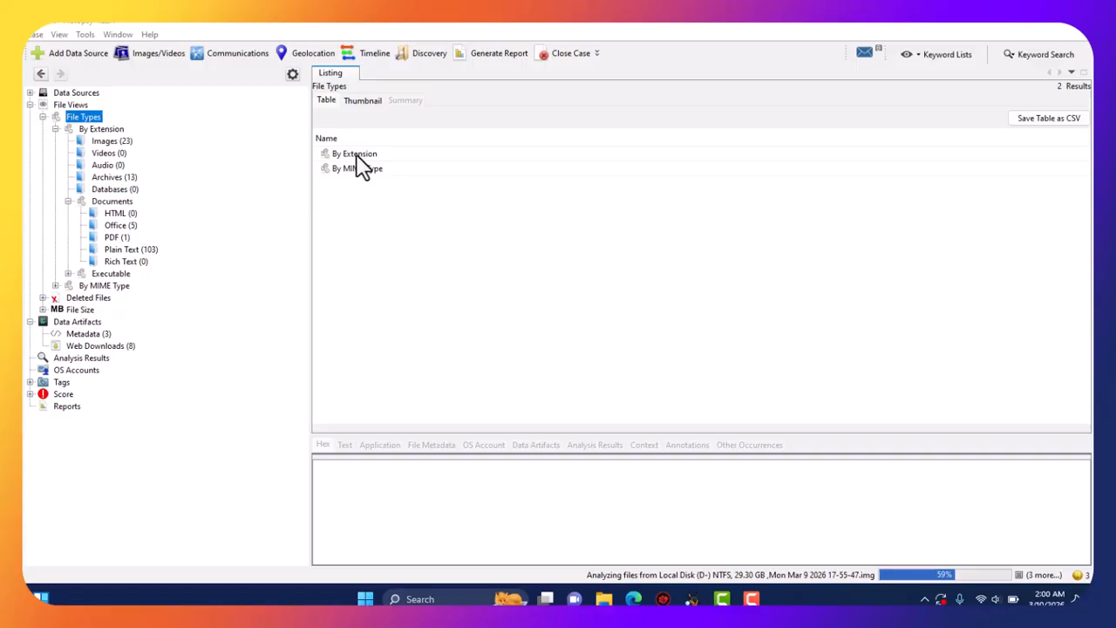
{"action": "left_click", "coordinate": [43, 117]}
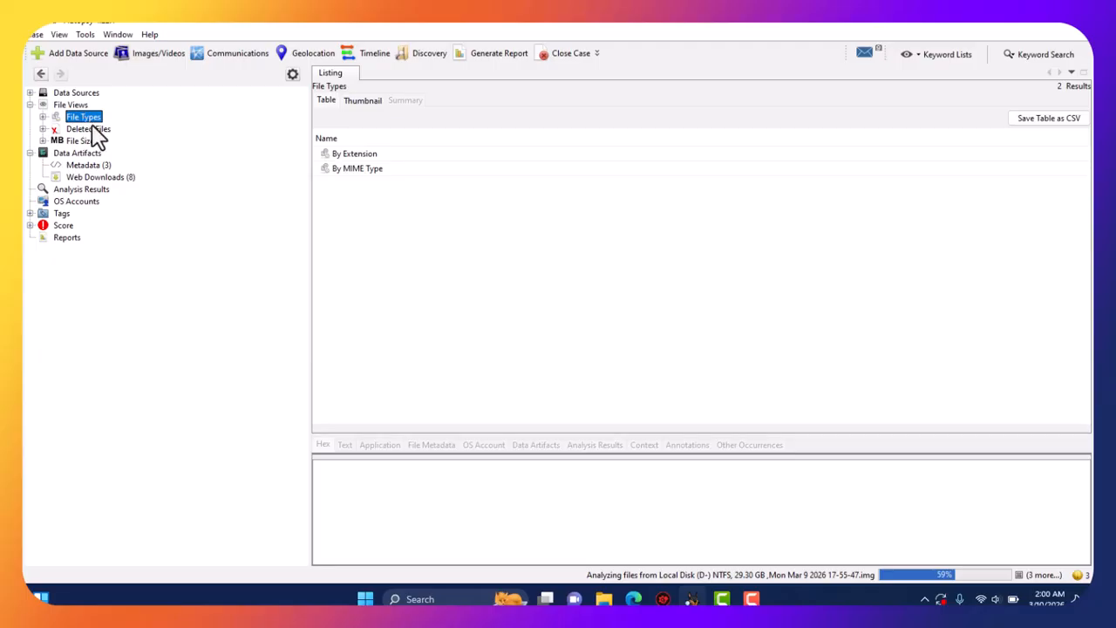
{"action": "left_click", "coordinate": [91, 130]}
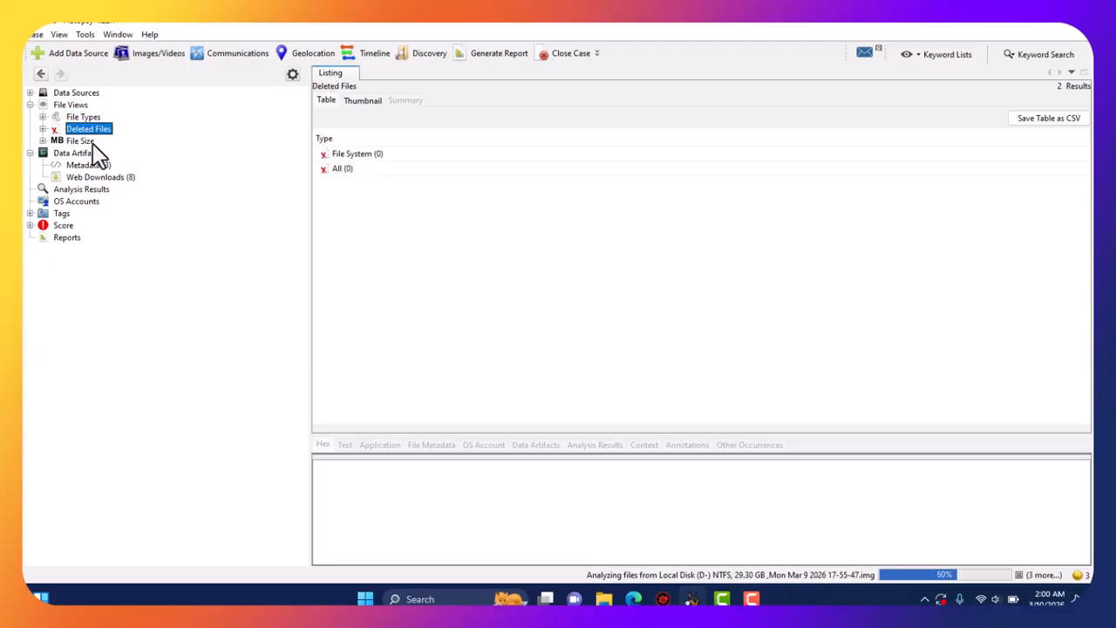
{"action": "left_click", "coordinate": [83, 142]}
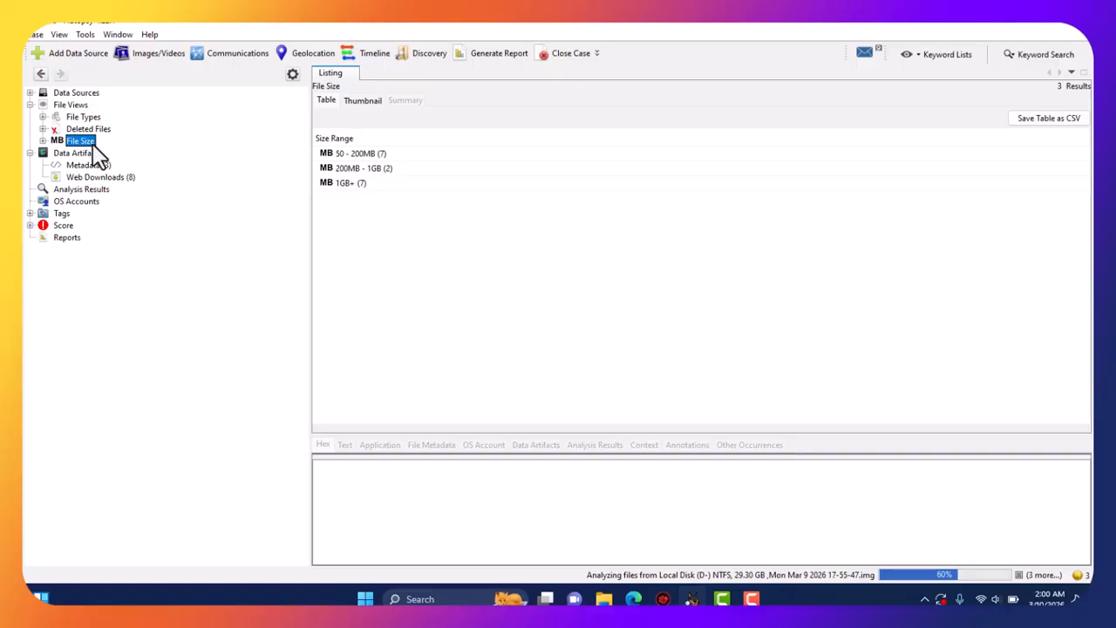
{"action": "left_click", "coordinate": [83, 116]}
{"action": "left_click", "coordinate": [362, 154]}
{"action": "double_click", "coordinate": [360, 158]}
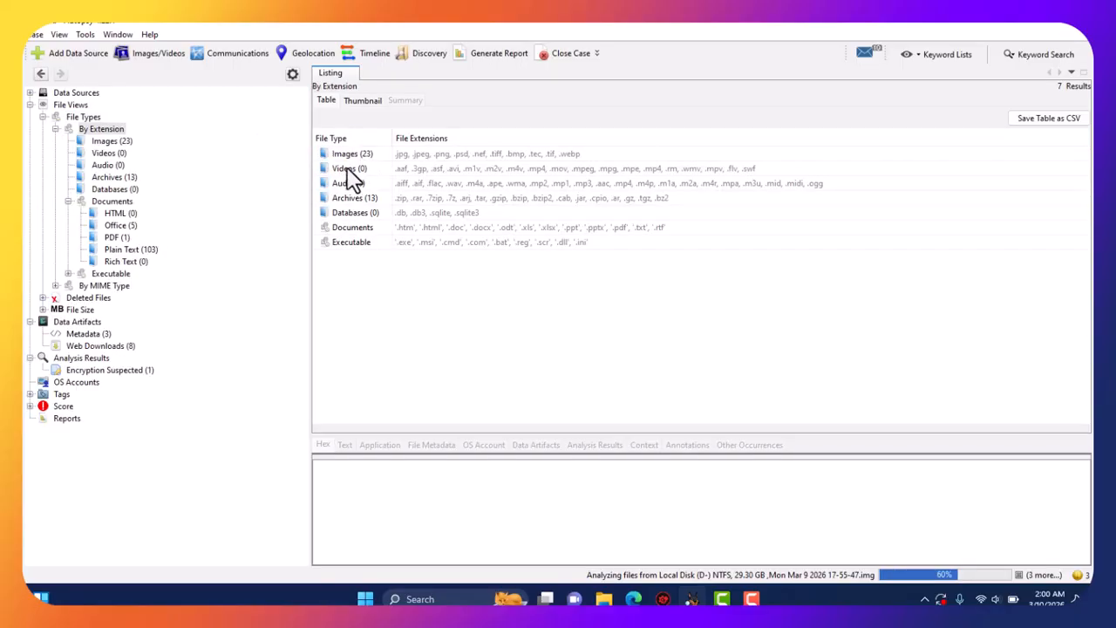
Confirm the File System and All deleted-file categories are empty, then show the File Size ranges.
{"action": "left_click", "coordinate": [42, 117]}
{"action": "left_click", "coordinate": [87, 131]}
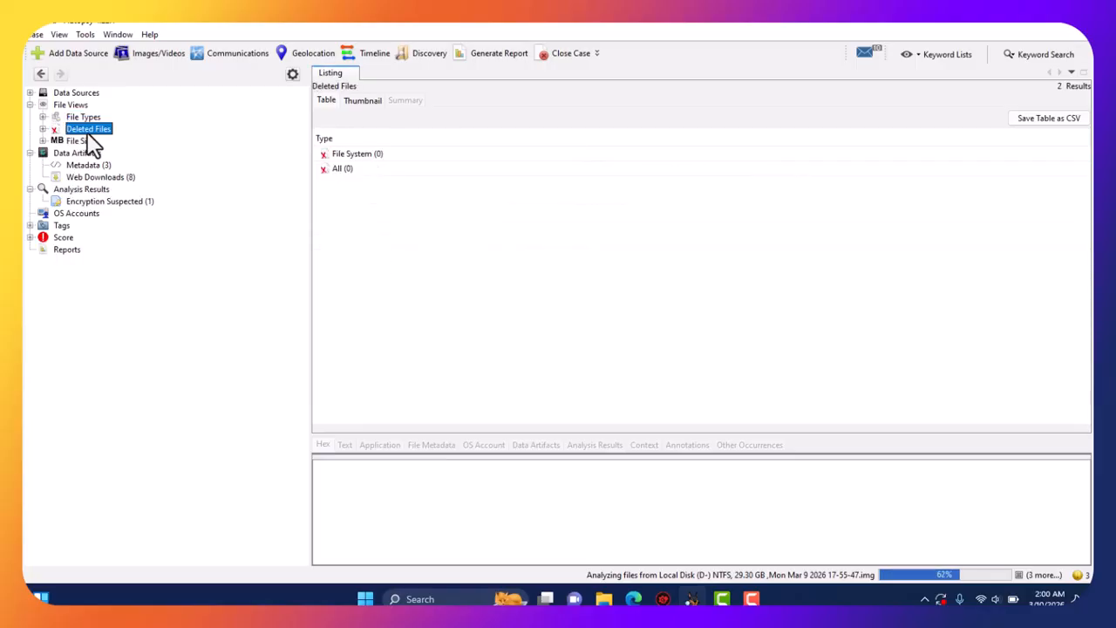
{"action": "double_click", "coordinate": [88, 132]}
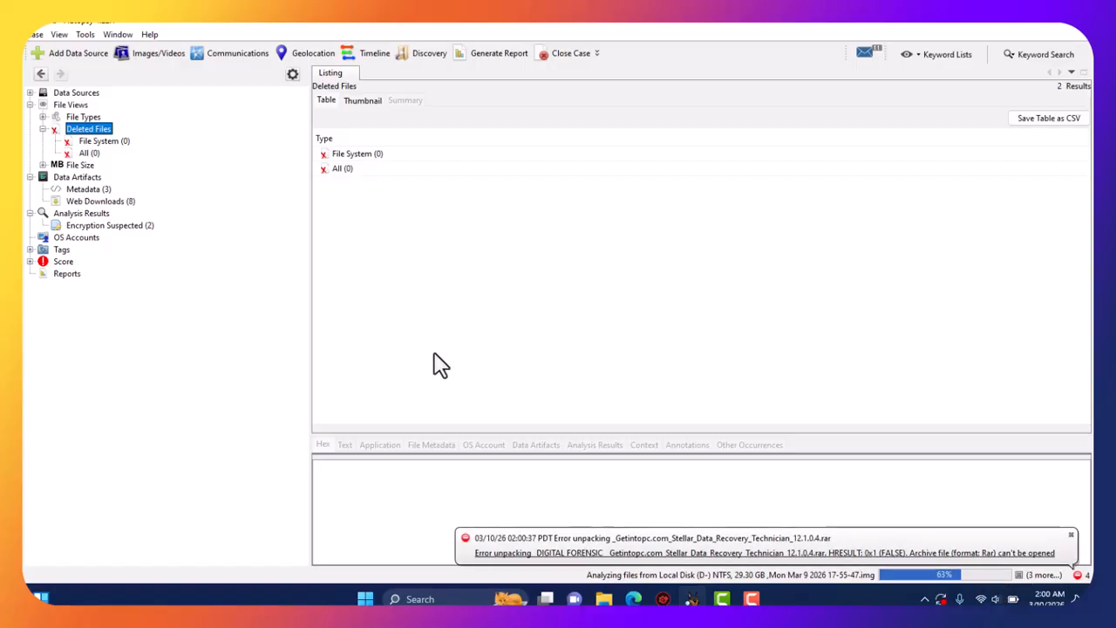
{"action": "left_click", "coordinate": [358, 157]}
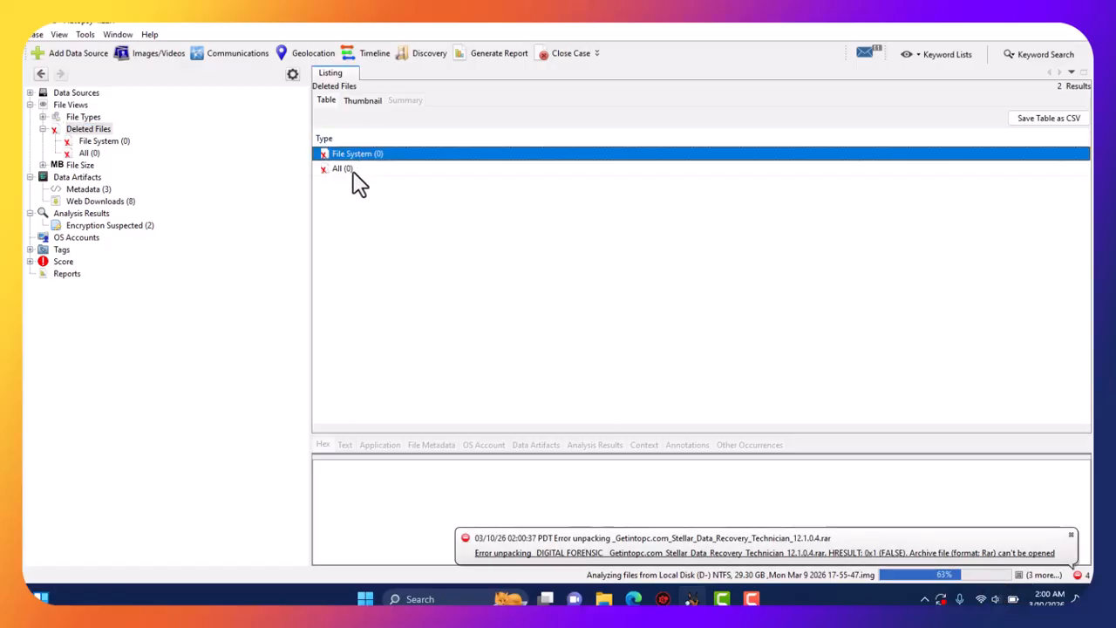
{"action": "left_click", "coordinate": [354, 170]}
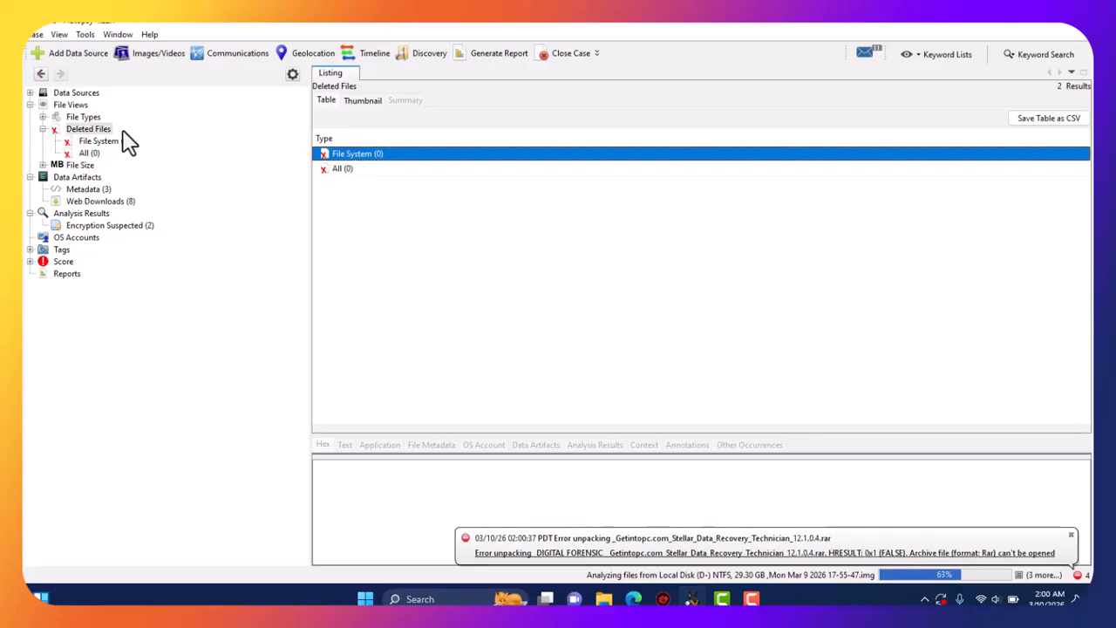
{"action": "left_click", "coordinate": [42, 129]}
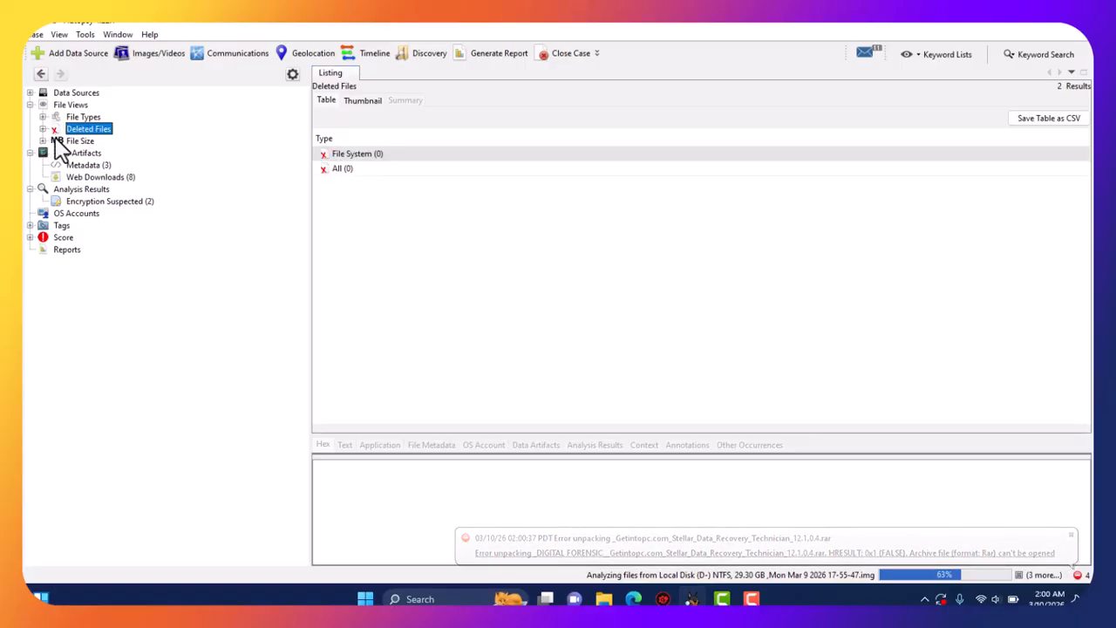
{"action": "left_click", "coordinate": [77, 141]}
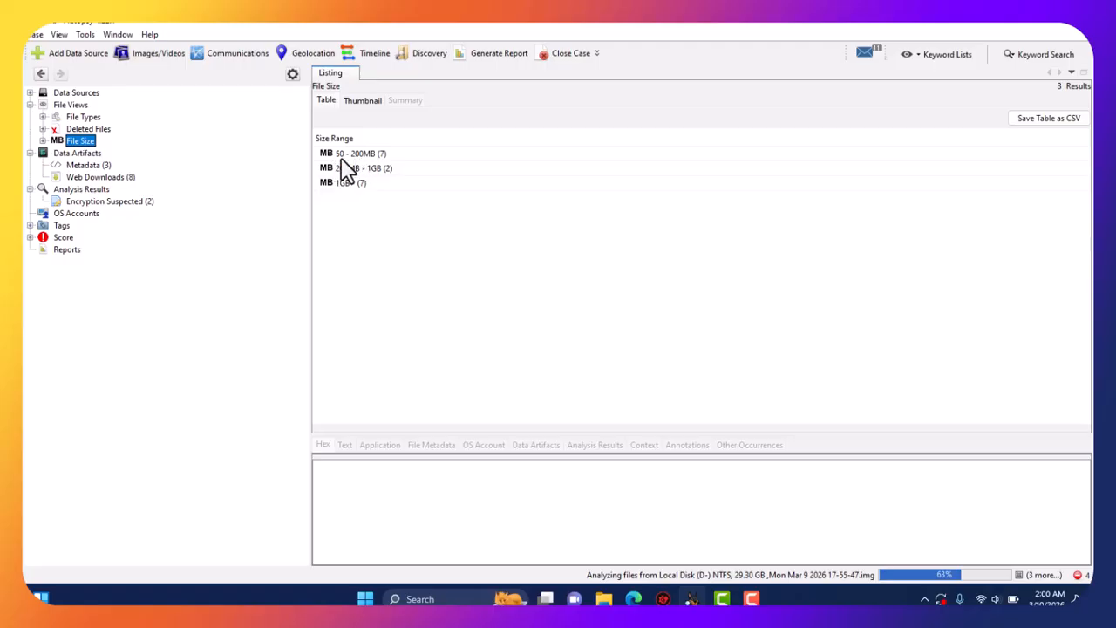
Open the 50–200MB (7), 200MB–1GB (2) and 1GB+ (7) ranges, then return to File Views.
{"action": "left_click", "coordinate": [380, 155]}
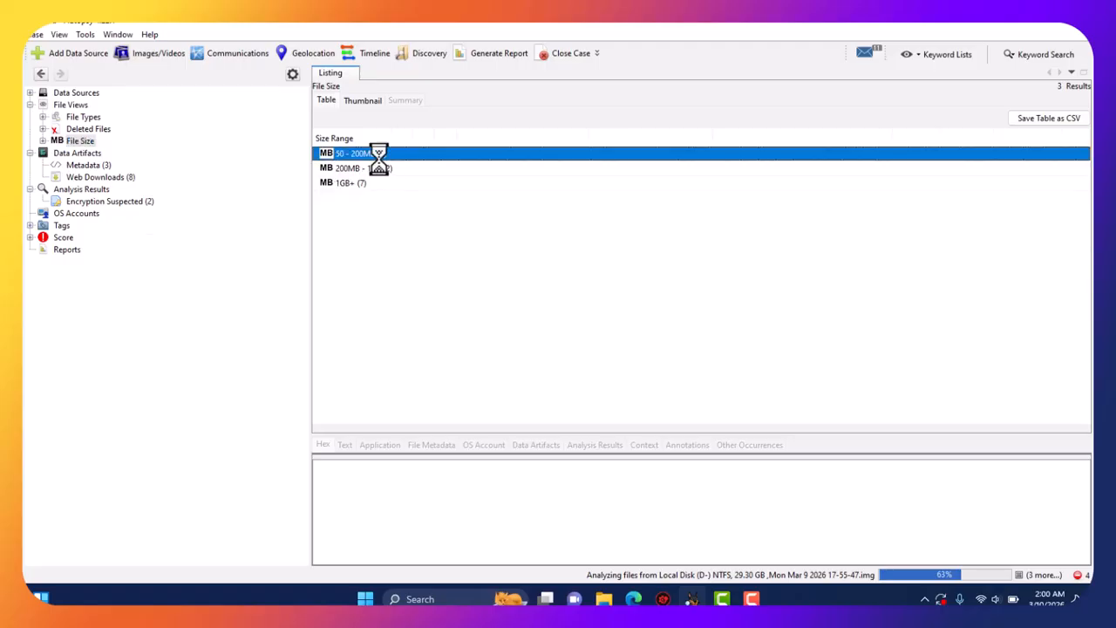
{"action": "double_click", "coordinate": [377, 152]}
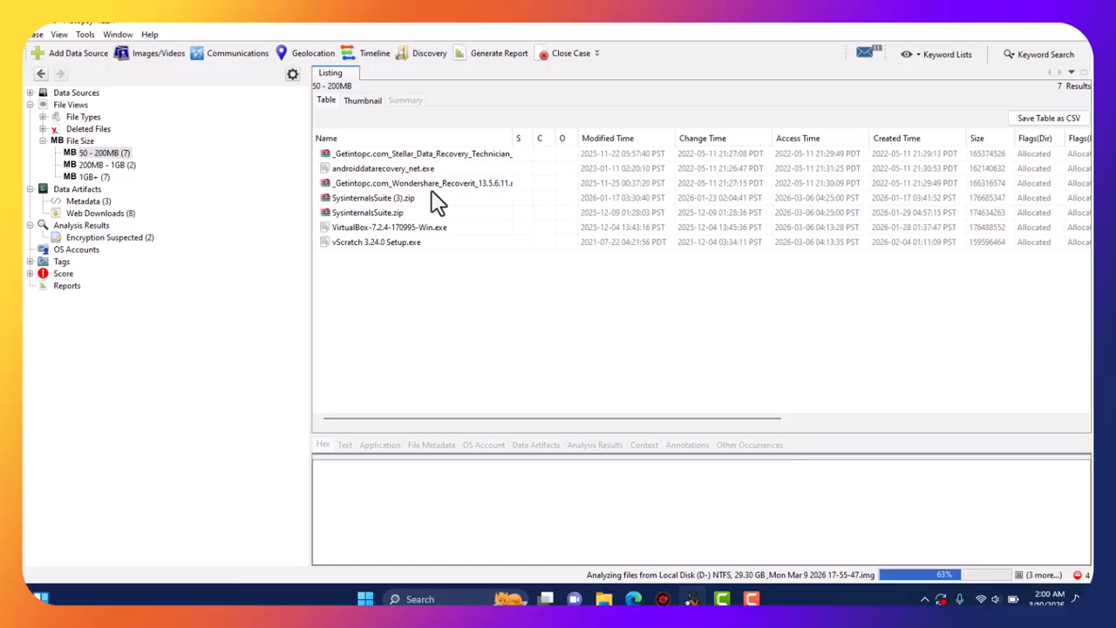
{"action": "left_click", "coordinate": [41, 75]}
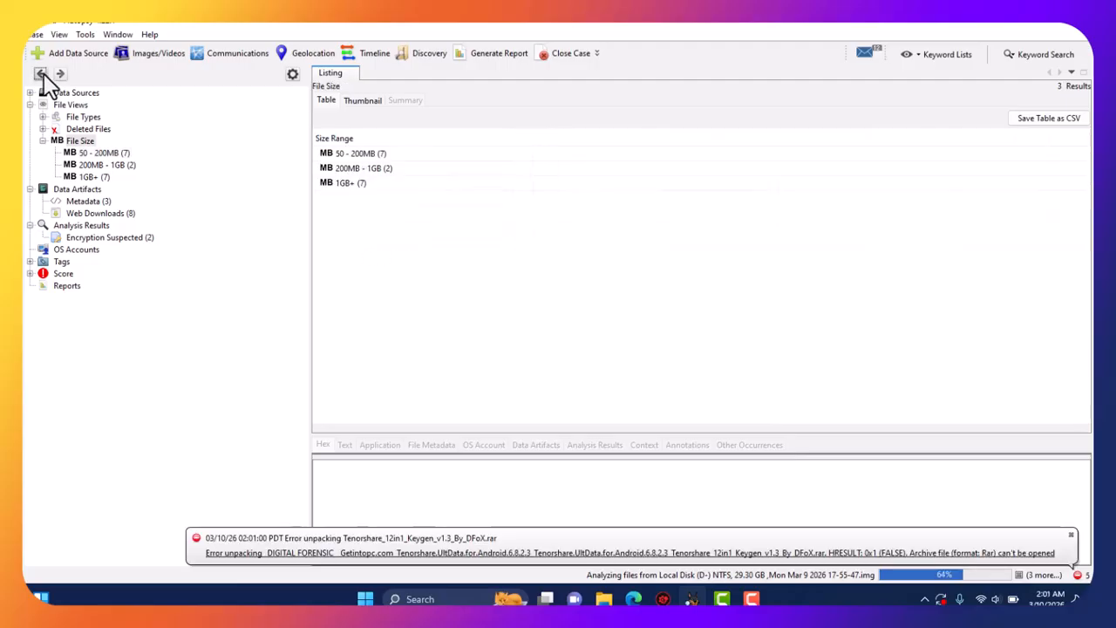
{"action": "left_click", "coordinate": [342, 172]}
{"action": "double_click", "coordinate": [342, 172]}
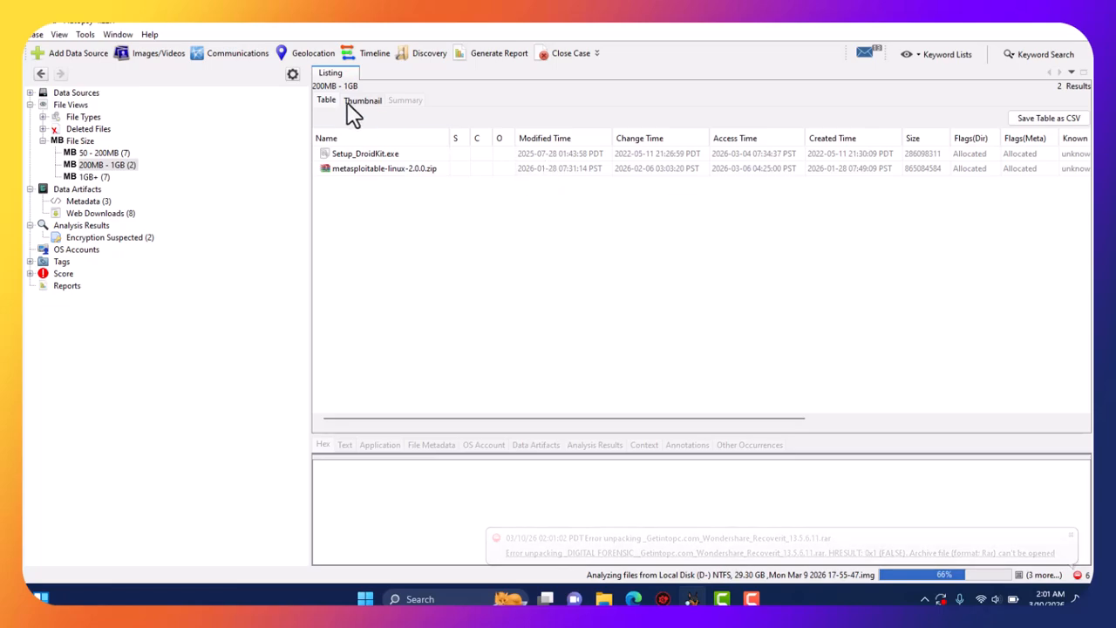
{"action": "left_click", "coordinate": [40, 75]}
{"action": "left_click", "coordinate": [344, 185]}
{"action": "double_click", "coordinate": [343, 185]}
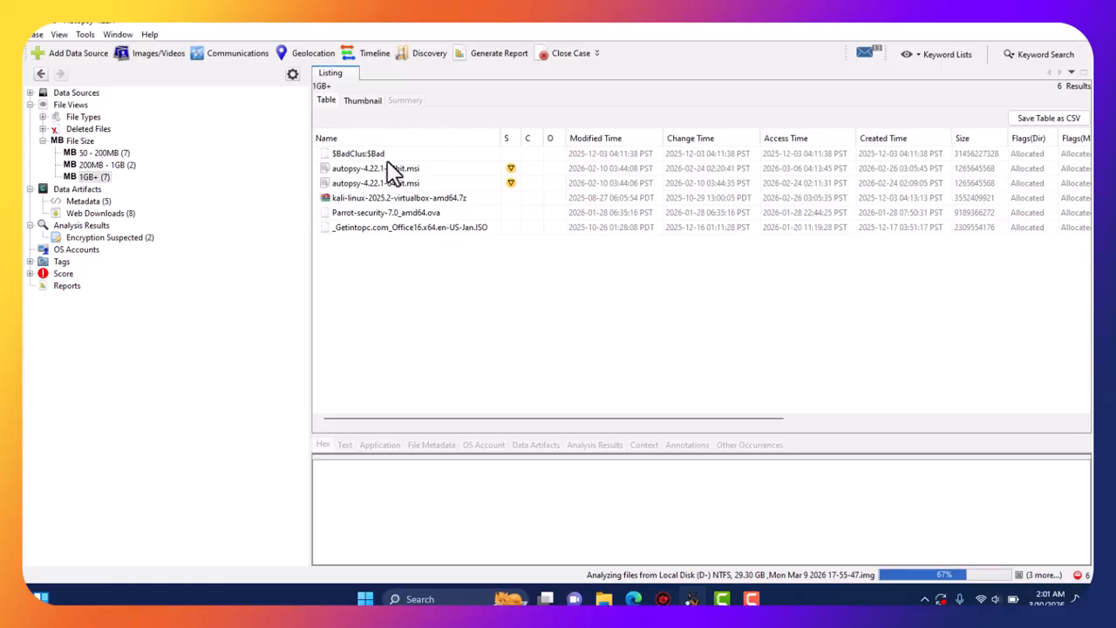
{"action": "left_click", "coordinate": [30, 104]}
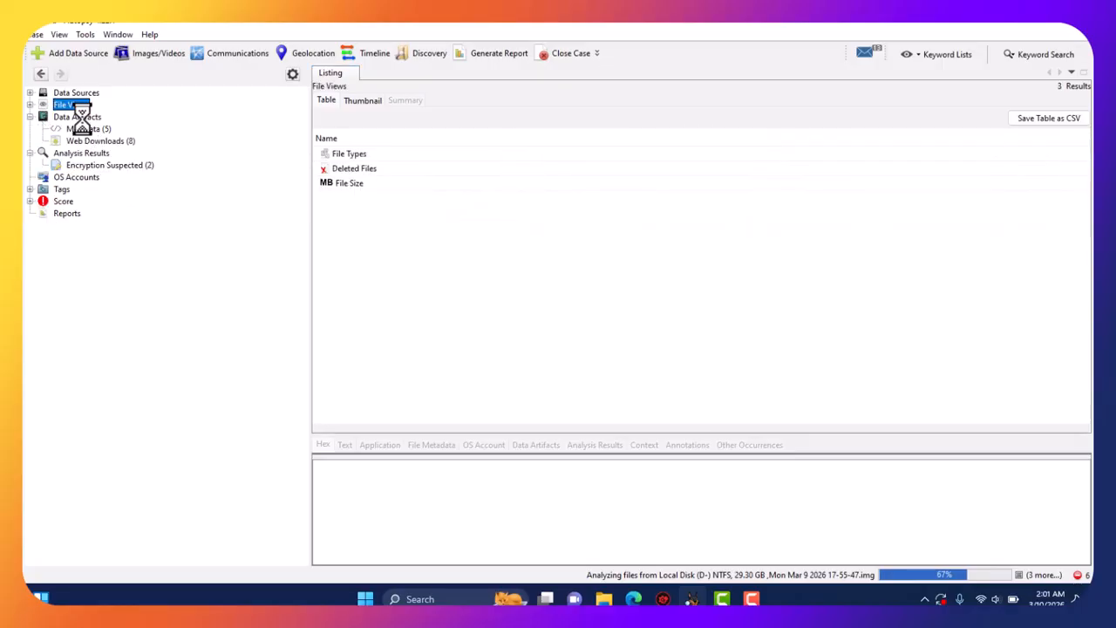
Review the five Metadata artifacts and the eight Web Downloads under Data Artifacts.
{"action": "left_click", "coordinate": [79, 118]}
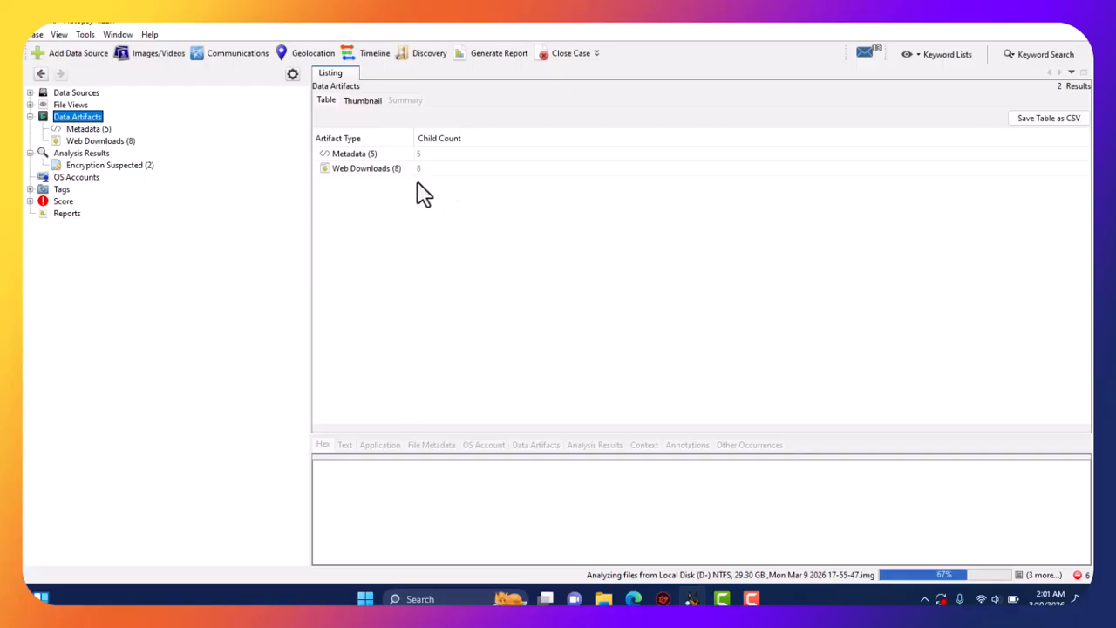
{"action": "double_click", "coordinate": [355, 156]}
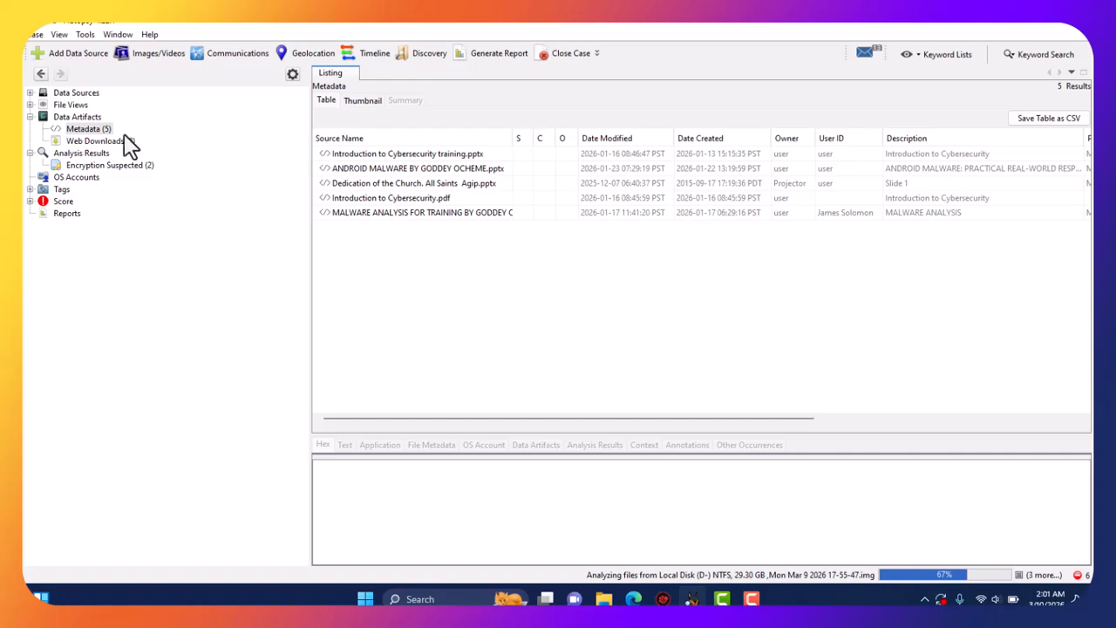
{"action": "left_click", "coordinate": [102, 142]}
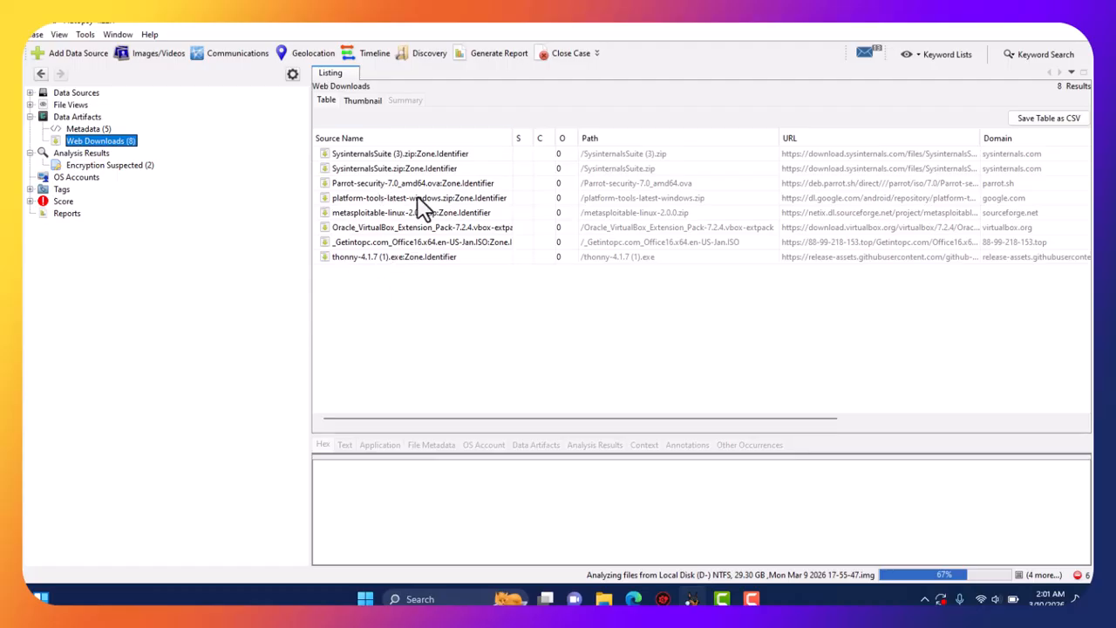
List the two autopsy-4.22.1-64bit.msi files under Analysis Results > Encryption Suspected.
{"action": "left_click", "coordinate": [29, 117]}
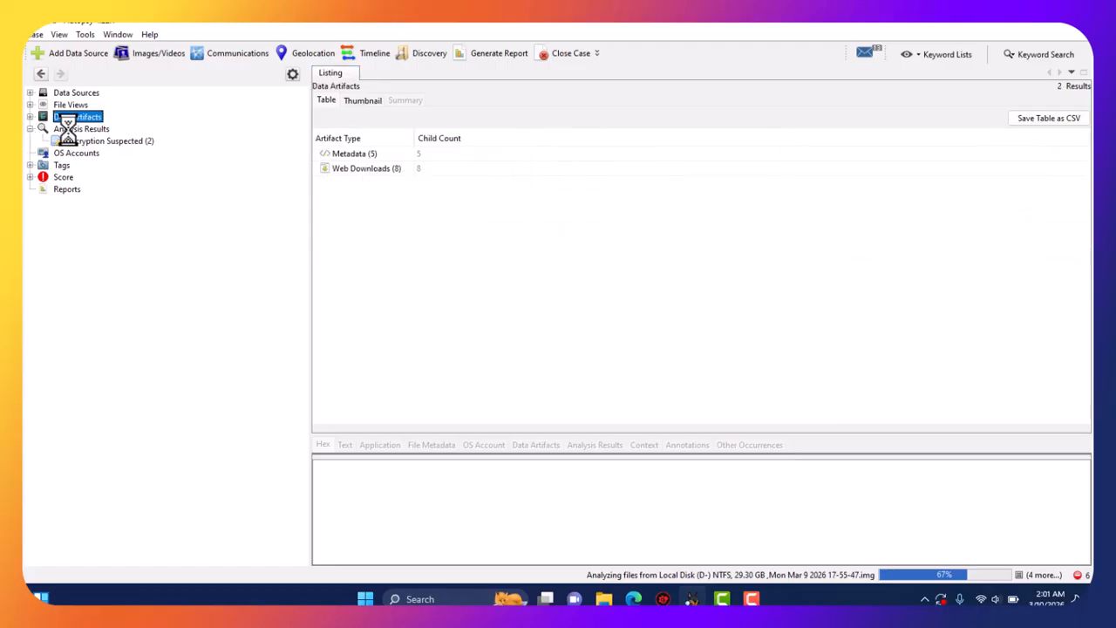
{"action": "left_click", "coordinate": [70, 129]}
{"action": "left_click", "coordinate": [90, 143]}
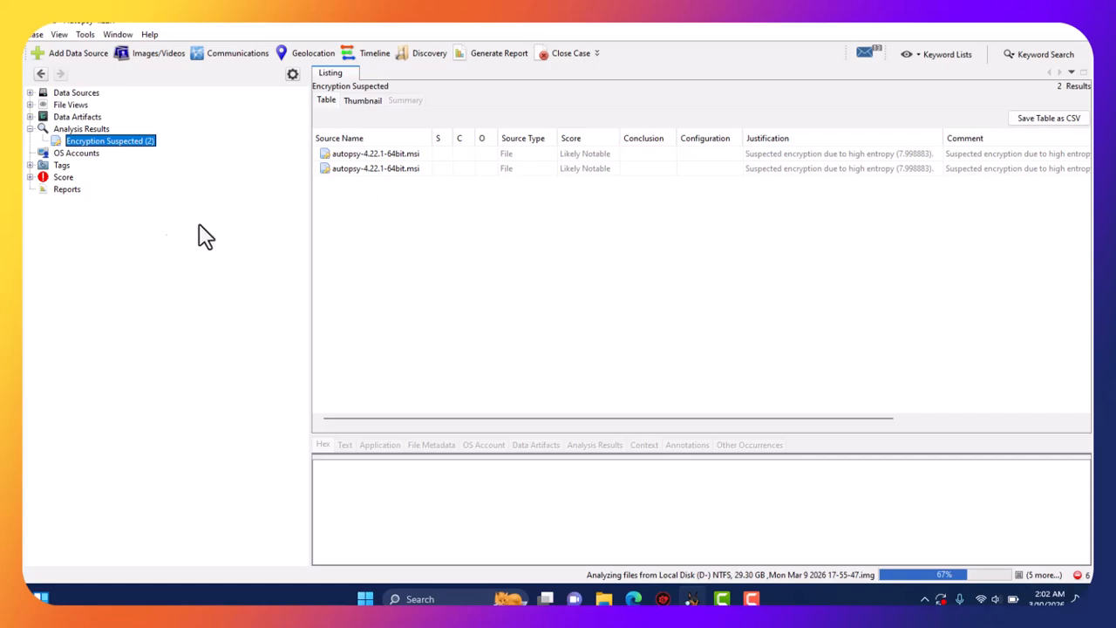
Review the 13 OS accounts, Tags, and Score's Bad and Suspicious Items, inspecting both suspicious .msi files.
{"action": "left_click", "coordinate": [75, 154]}
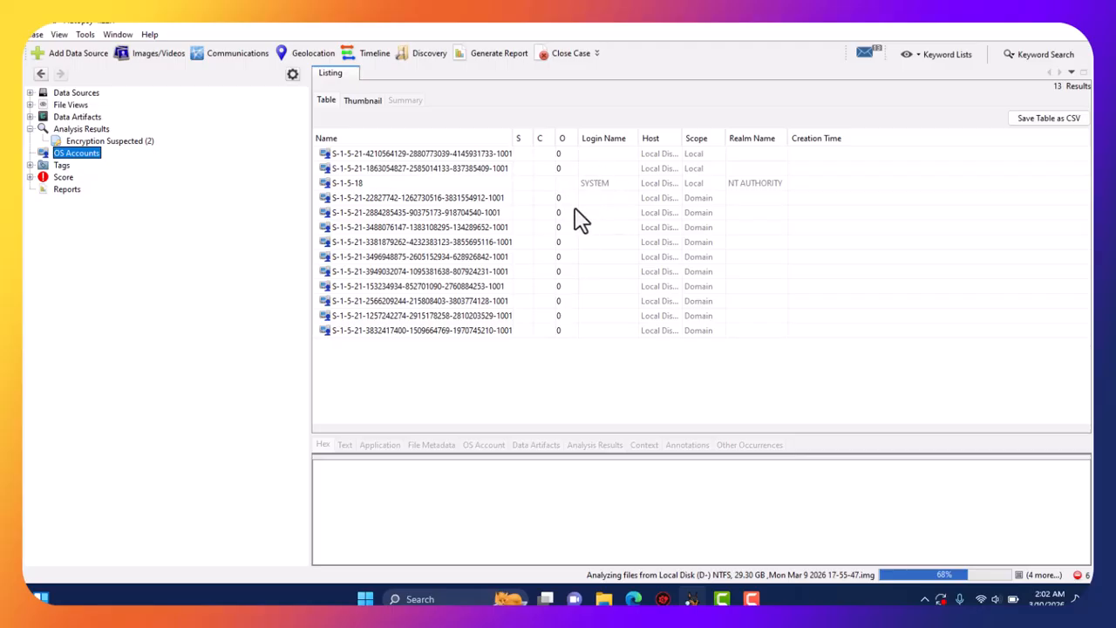
{"action": "left_click", "coordinate": [59, 165]}
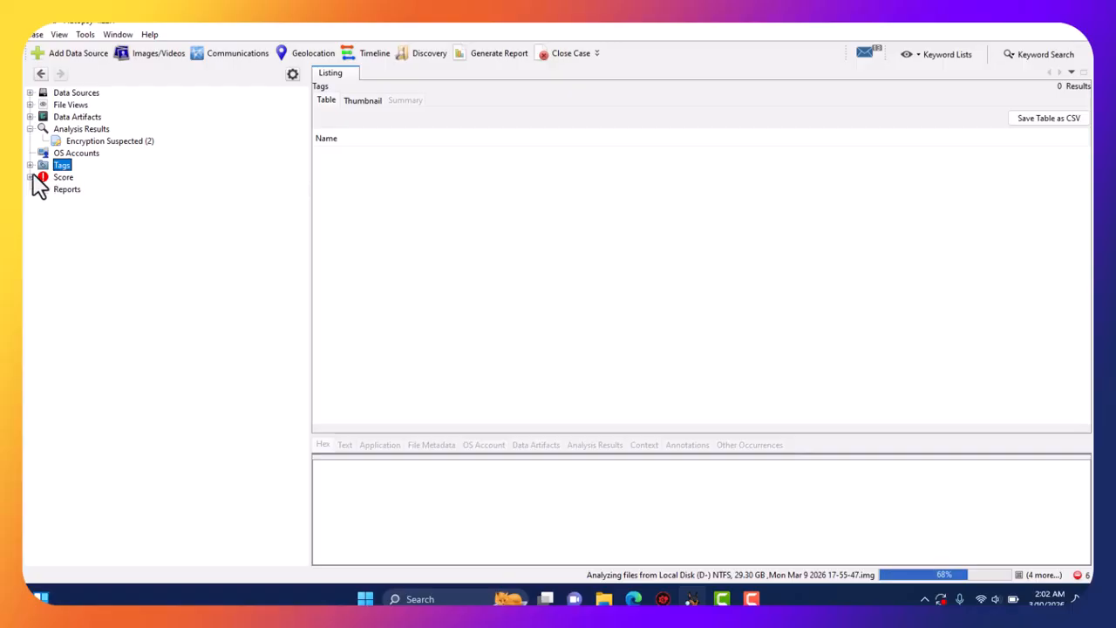
{"action": "left_click", "coordinate": [59, 178]}
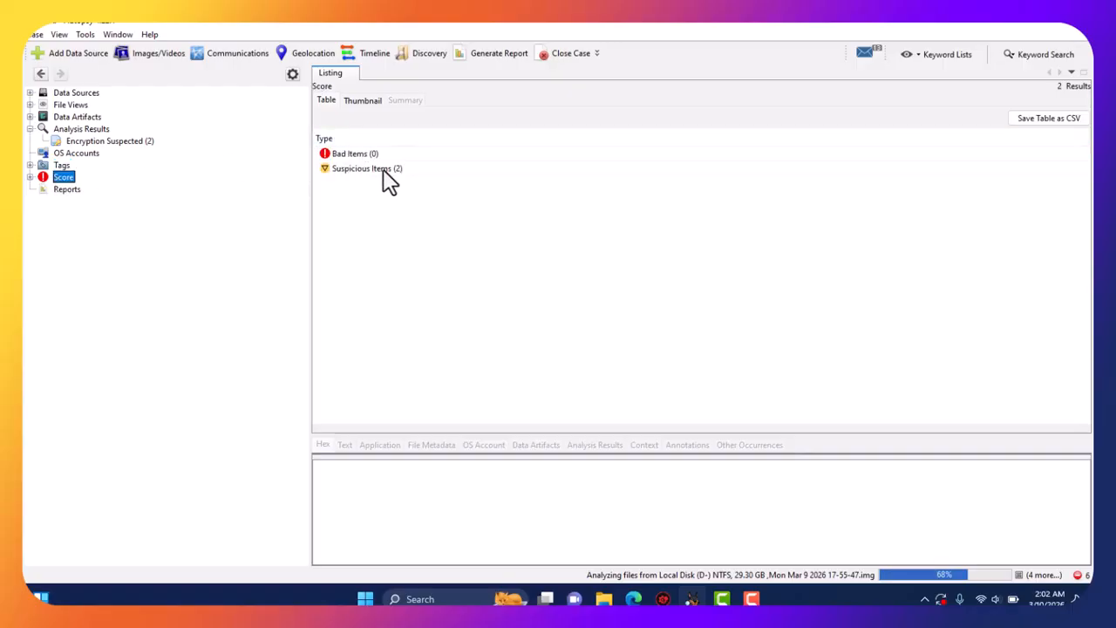
{"action": "double_click", "coordinate": [356, 156]}
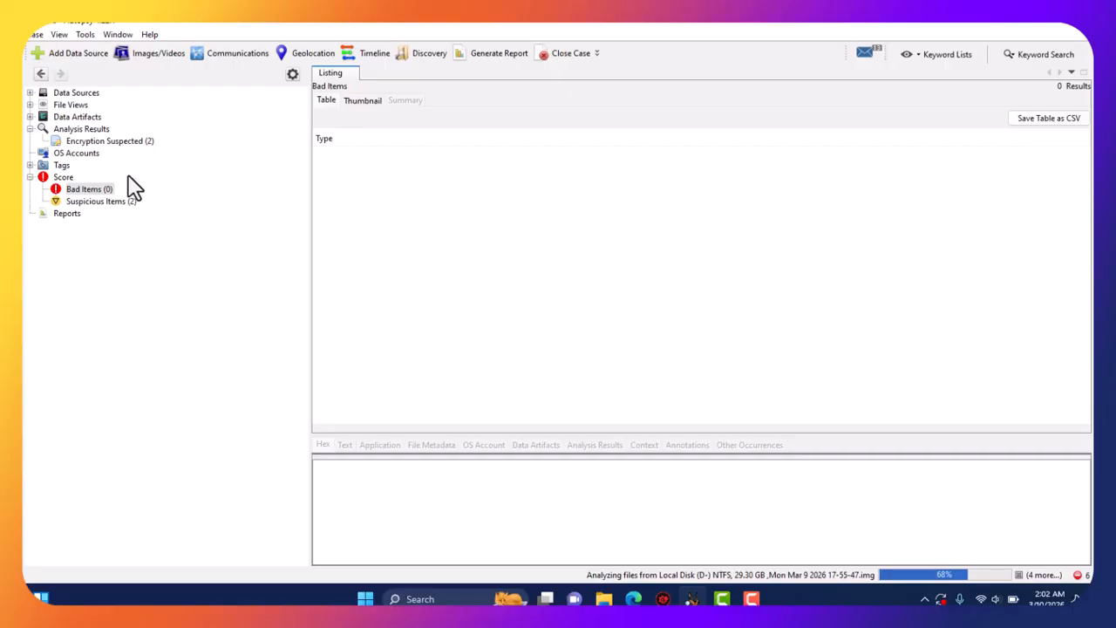
{"action": "left_click", "coordinate": [102, 202]}
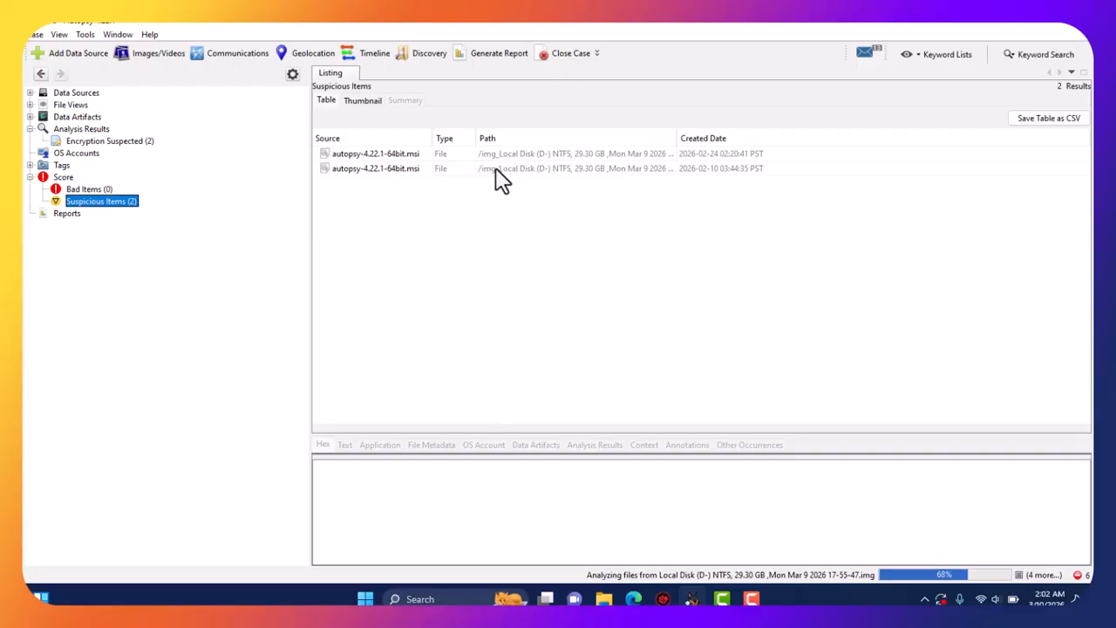
{"action": "left_click", "coordinate": [365, 168]}
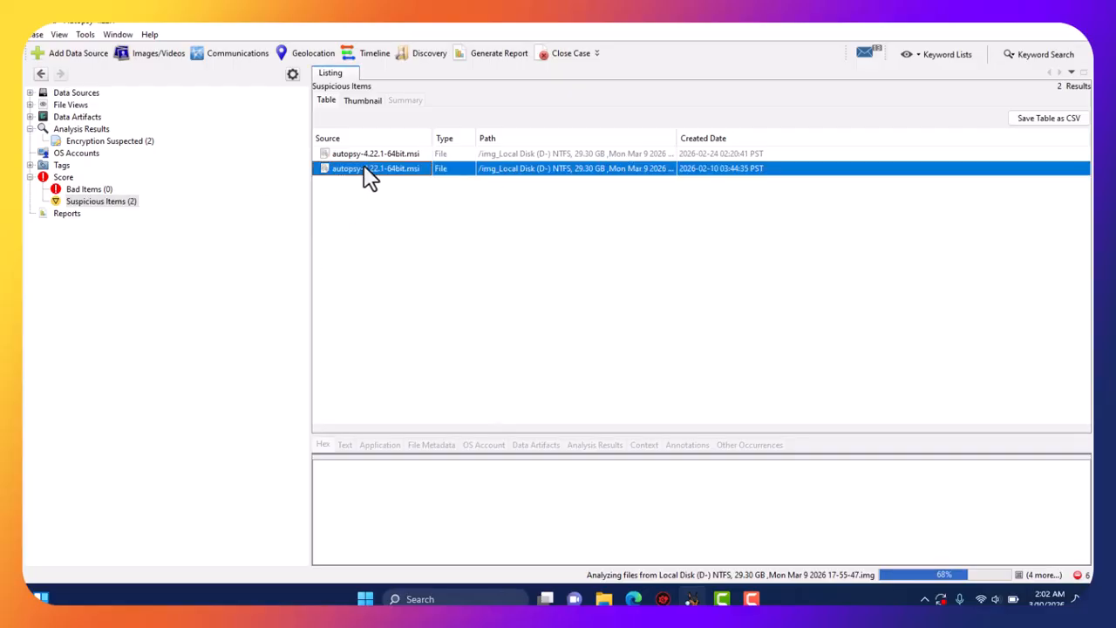
{"action": "left_click", "coordinate": [355, 156]}
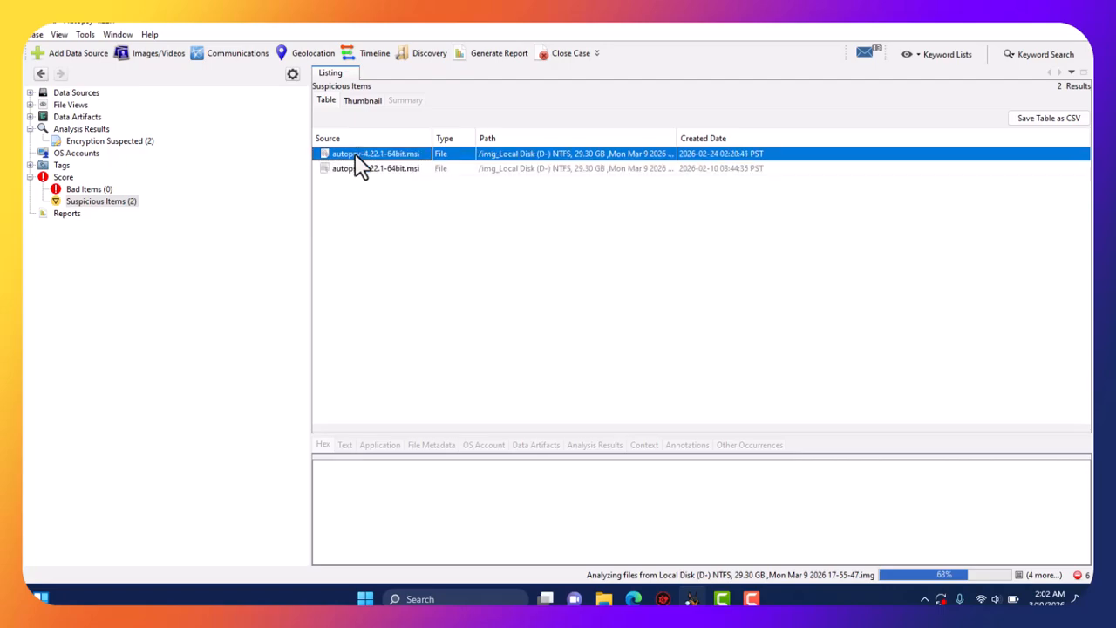
{"action": "left_click", "coordinate": [378, 171]}
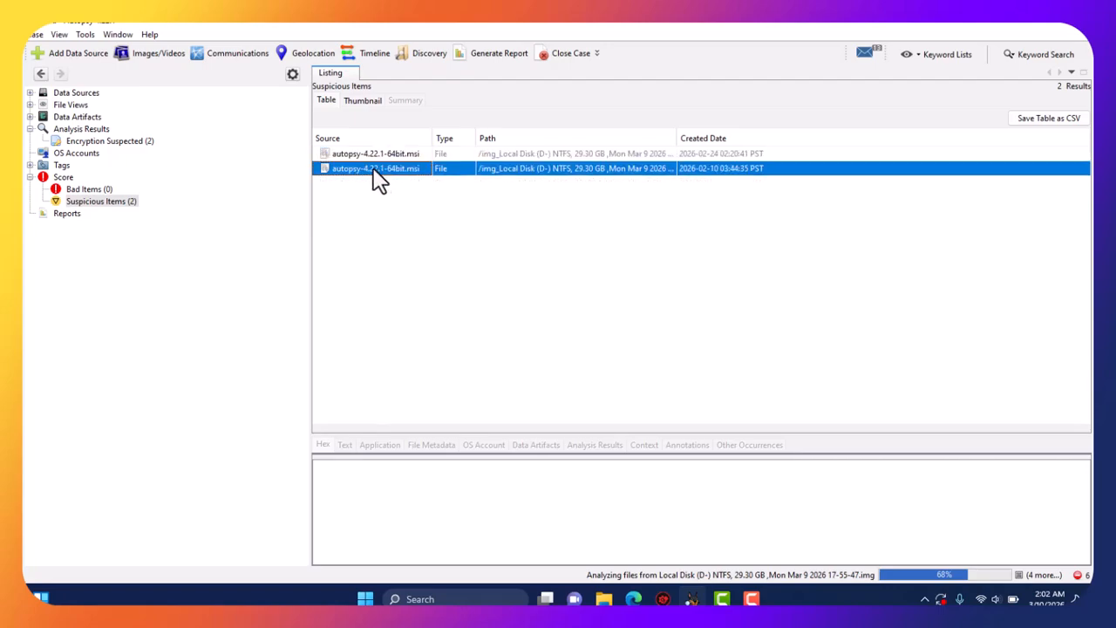
{"action": "left_click", "coordinate": [74, 218]}
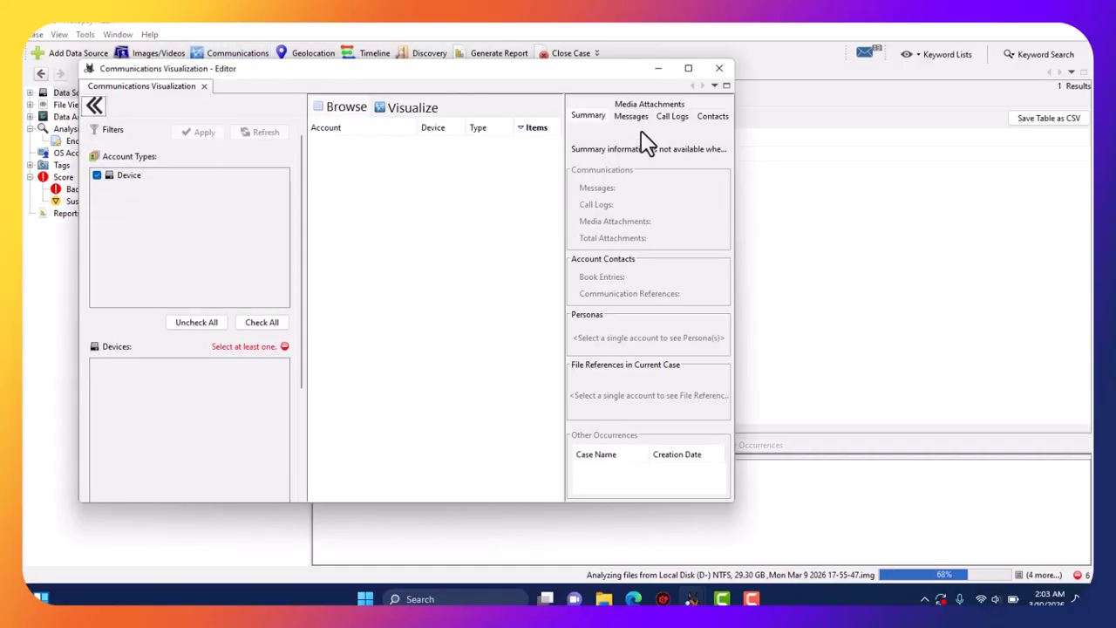
Maximize Communications Visualization and check the empty Summary, Call Logs, Contacts and Media Attachments, ending on Messages.
{"action": "left_click", "coordinate": [686, 74]}
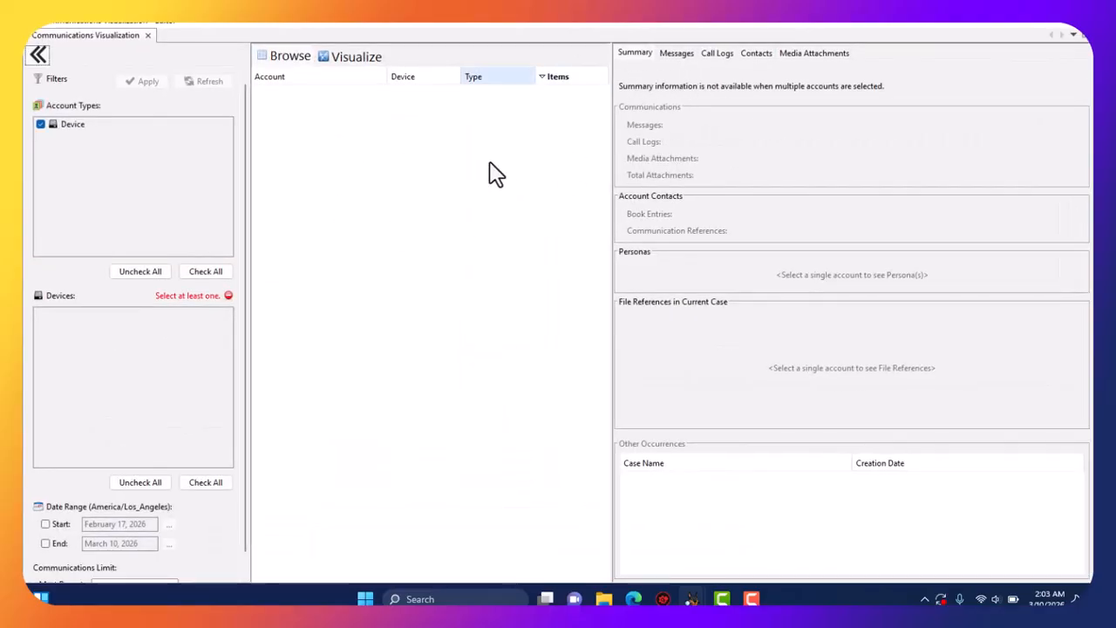
{"action": "left_click", "coordinate": [673, 54]}
{"action": "left_click", "coordinate": [632, 54]}
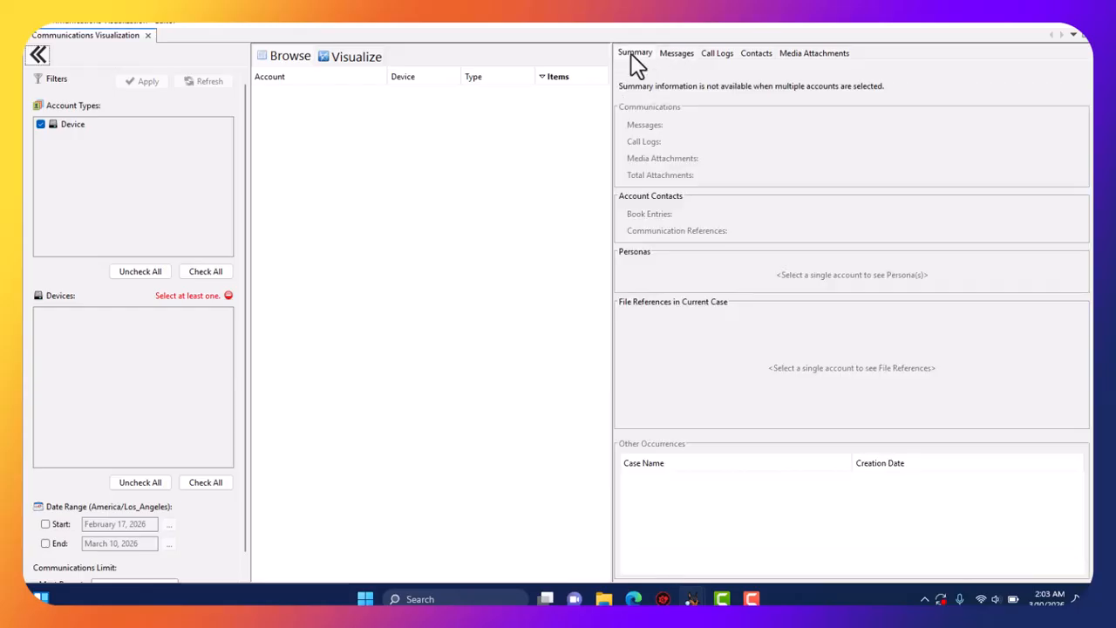
{"action": "left_click", "coordinate": [670, 54]}
{"action": "left_click", "coordinate": [644, 53]}
{"action": "left_click", "coordinate": [673, 54]}
{"action": "left_click", "coordinate": [733, 54]}
{"action": "left_click", "coordinate": [756, 54]}
{"action": "left_click", "coordinate": [785, 54]}
{"action": "left_click", "coordinate": [756, 54]}
{"action": "left_click", "coordinate": [716, 54]}
{"action": "left_click", "coordinate": [649, 54]}
{"action": "left_click", "coordinate": [689, 54]}
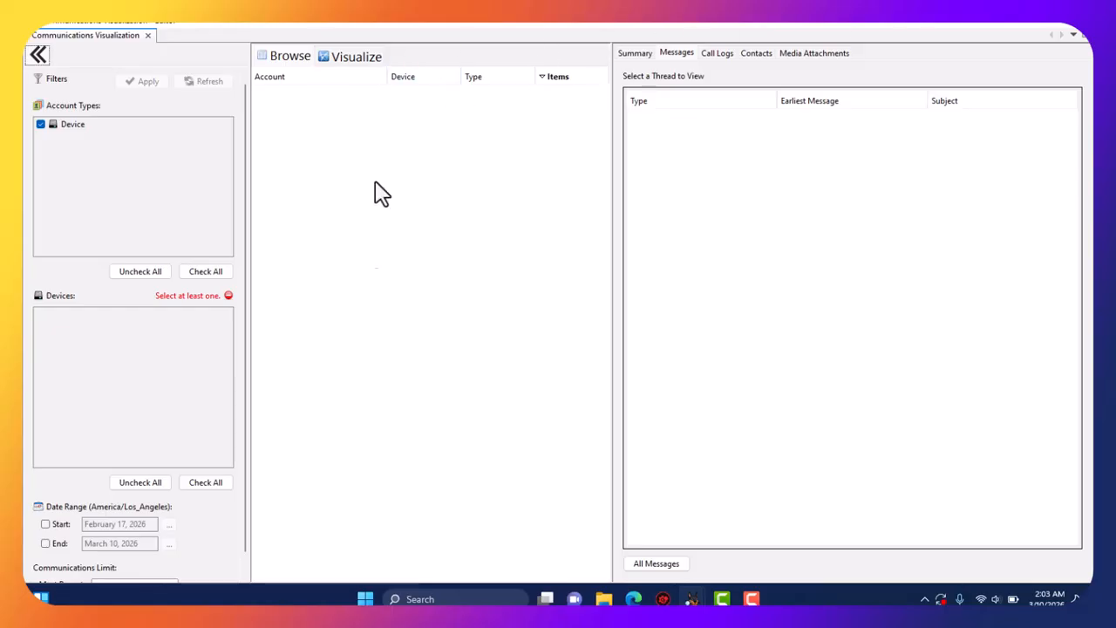
Close Communications Visualization, dismiss the 'No Geolocation artifacts found' notice, and close Geolocation.
{"action": "left_click", "coordinate": [1075, 29]}
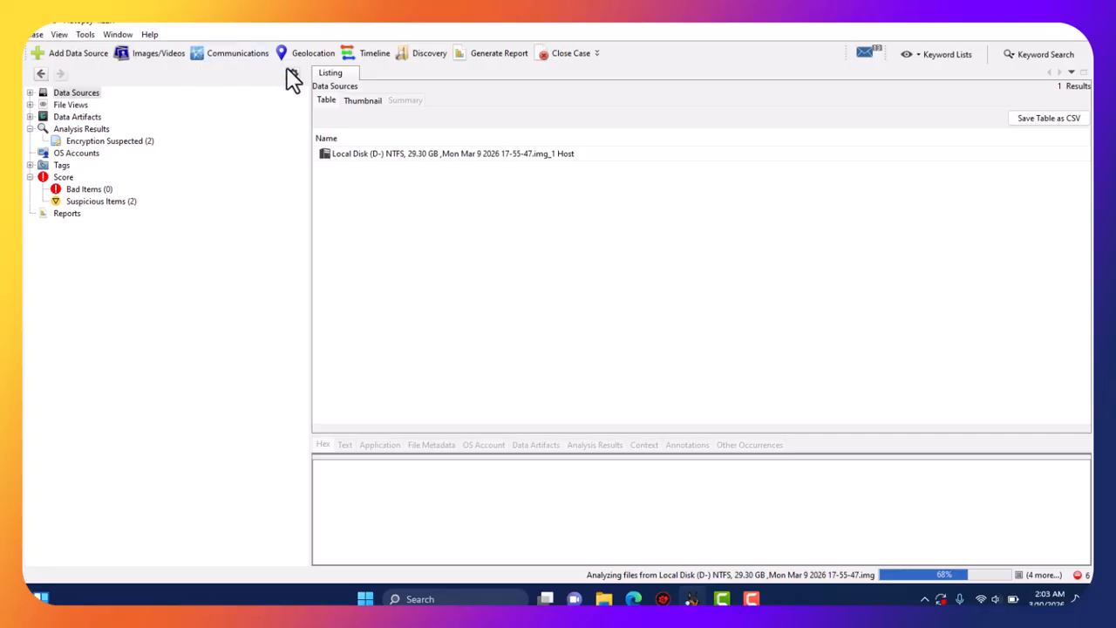
{"action": "left_click", "coordinate": [312, 58]}
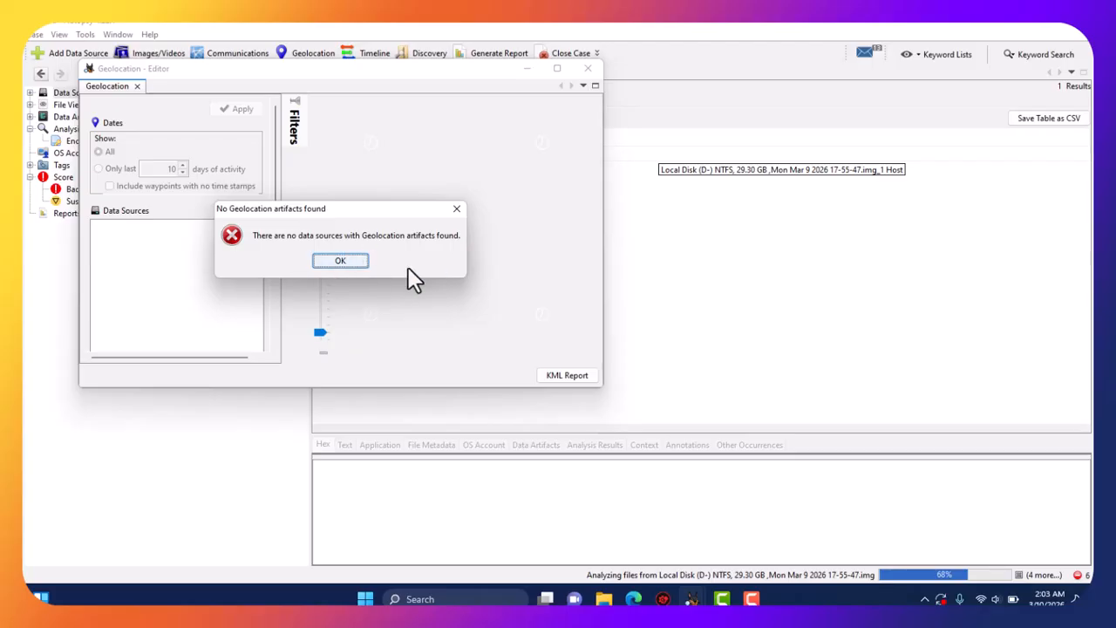
{"action": "left_click", "coordinate": [351, 259]}
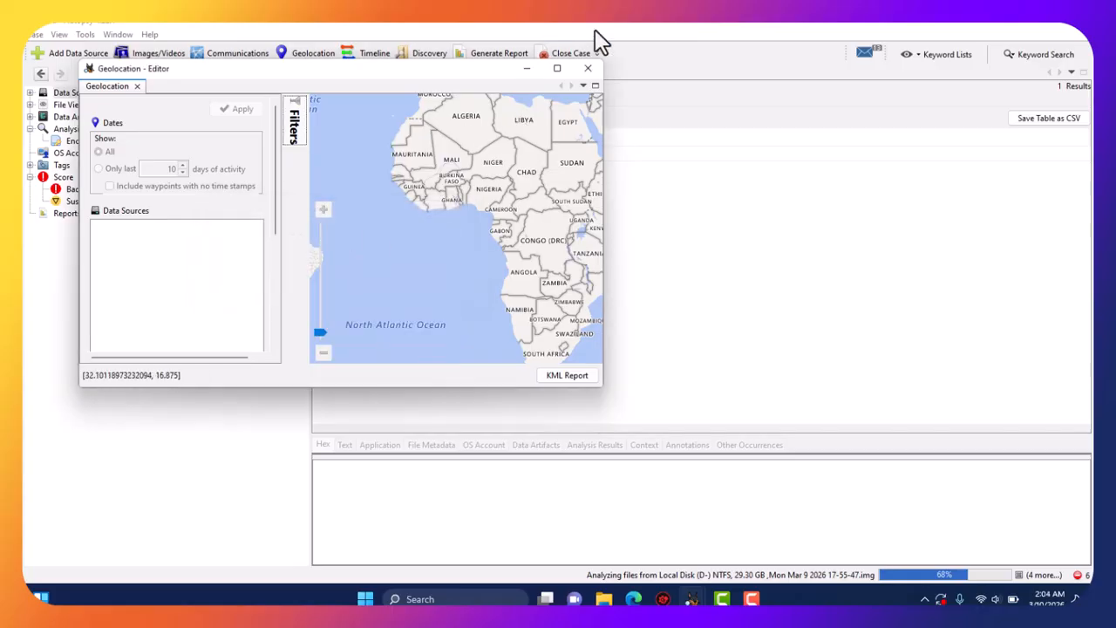
{"action": "left_click", "coordinate": [587, 70]}
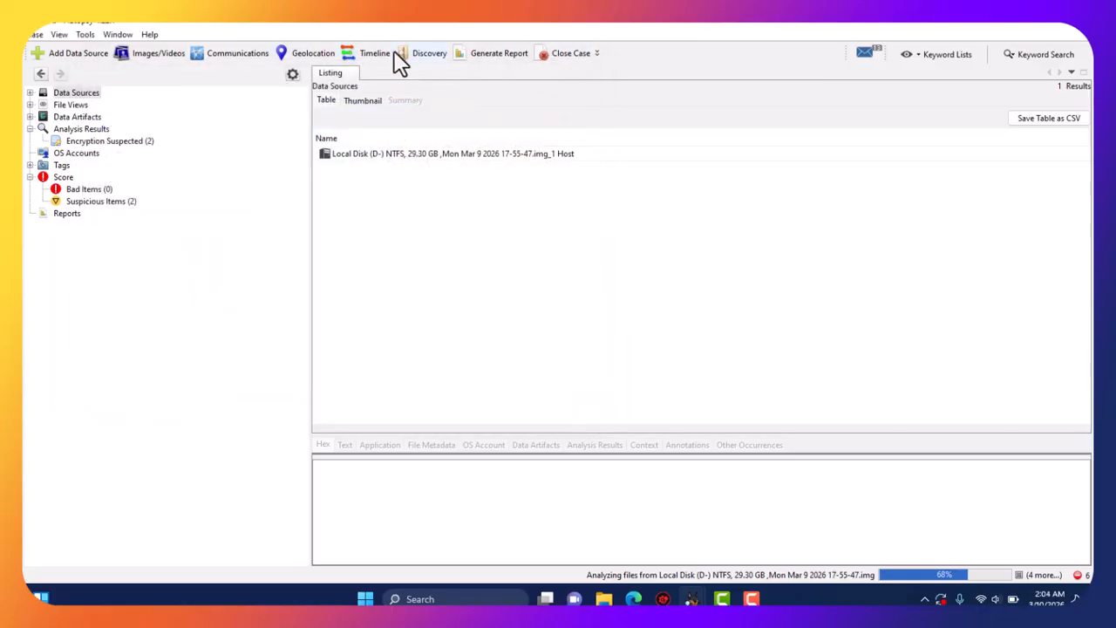
Open the timeline despite ongoing ingest and maximize it, charting yearly event counts 2010–2026.
{"action": "left_click", "coordinate": [379, 54]}
{"action": "left_click", "coordinate": [374, 58]}
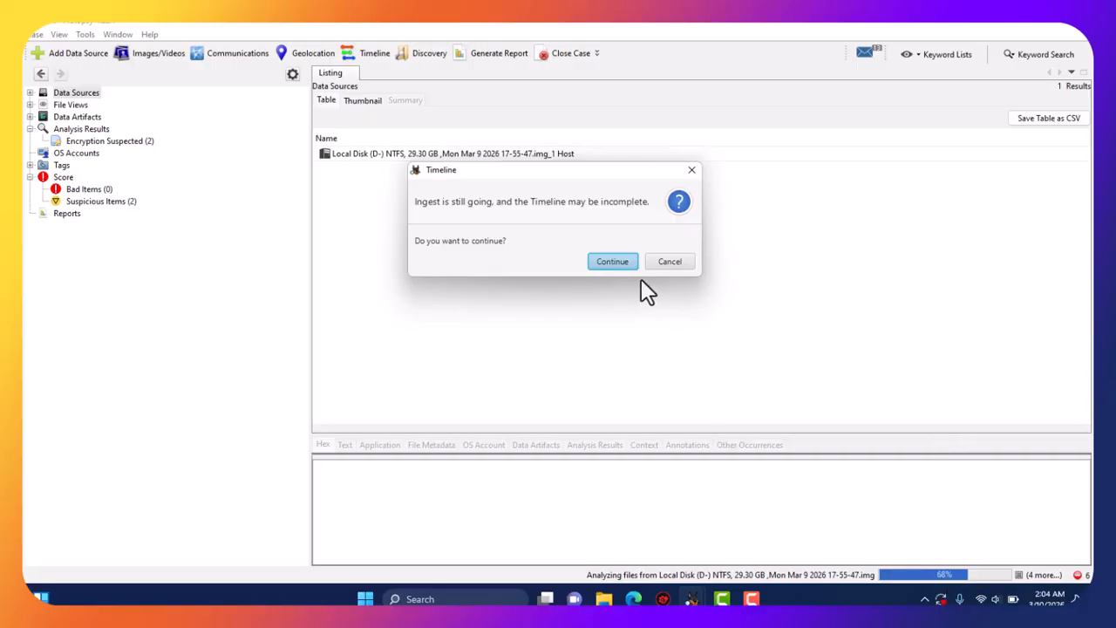
{"action": "left_click", "coordinate": [614, 262]}
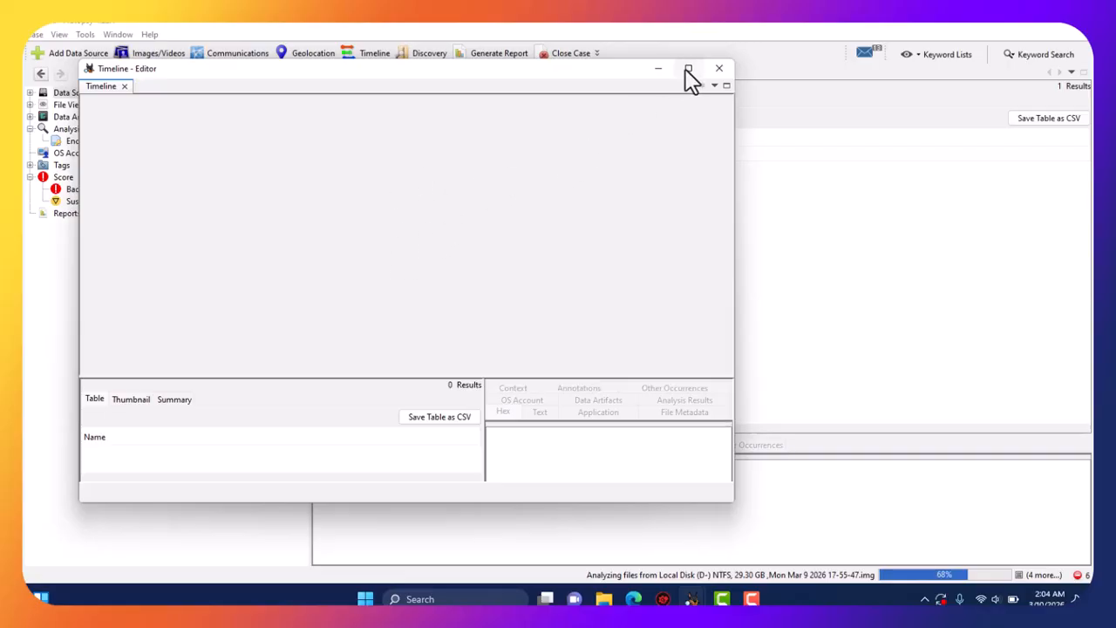
{"action": "mouse_move", "coordinate": [686, 70]}
{"action": "left_click", "coordinate": [689, 69]}
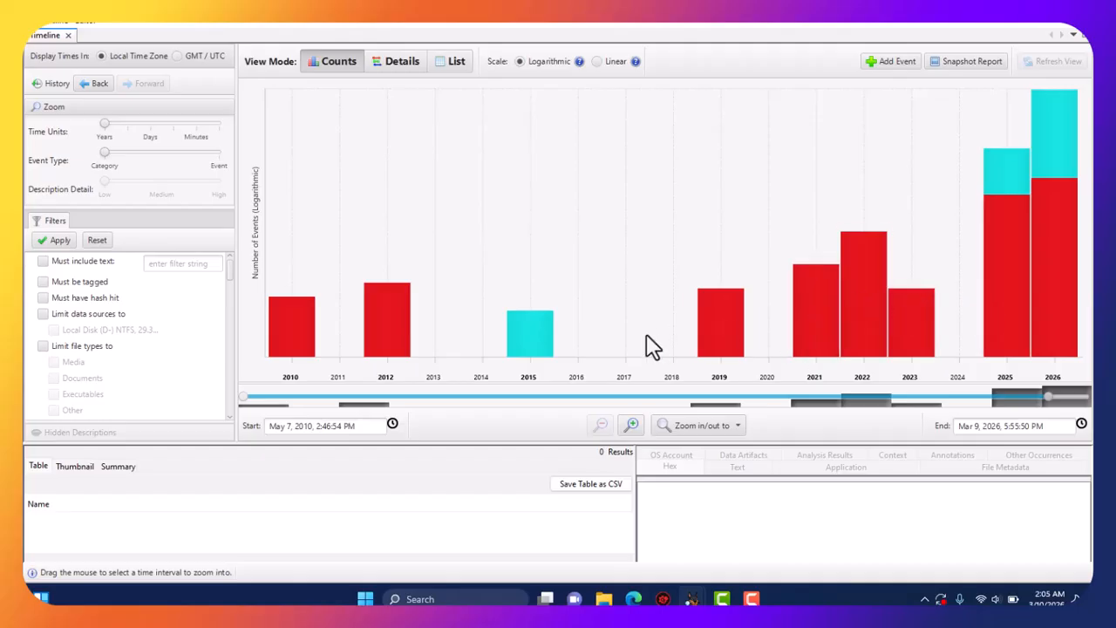
View the 798 timeline events in Details mode, then as a chronological List, then close it.
{"action": "left_click", "coordinate": [402, 63]}
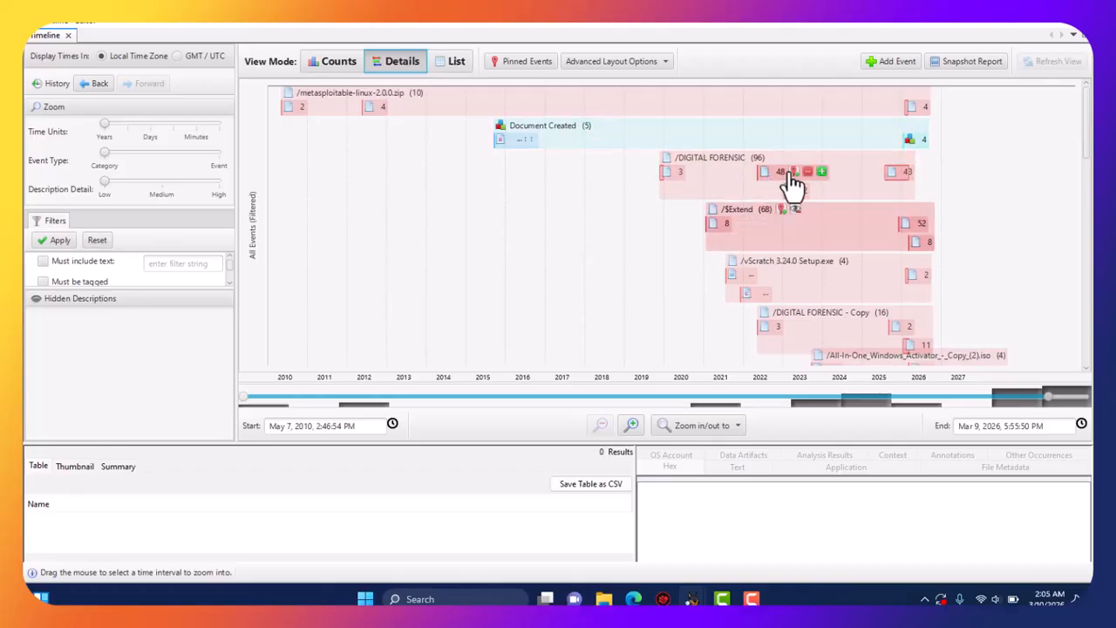
{"action": "mouse_move", "coordinate": [791, 185]}
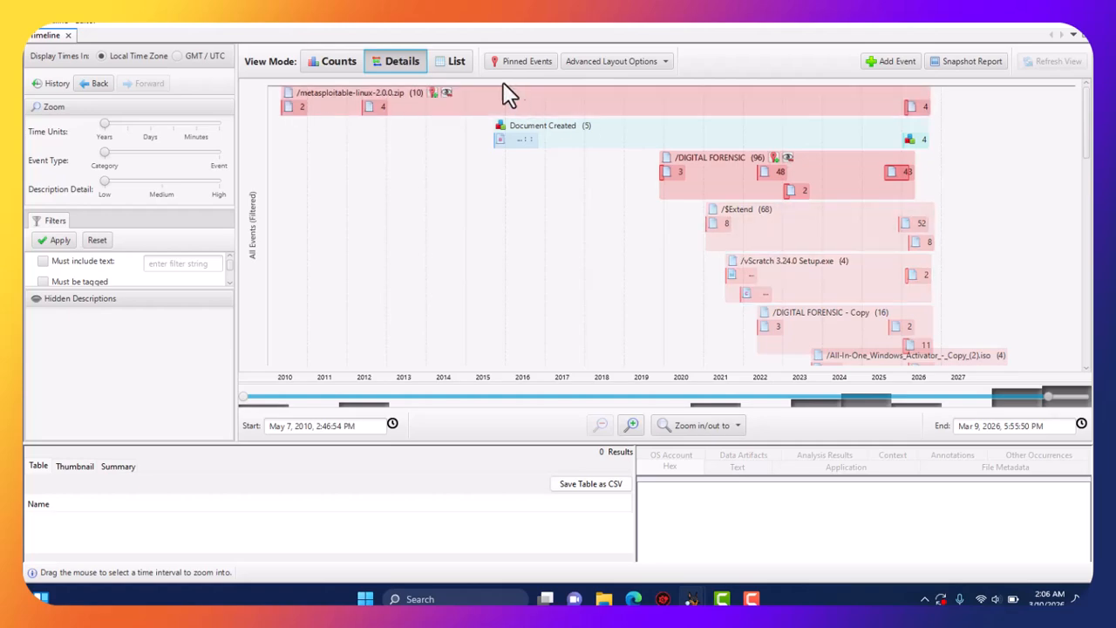
{"action": "left_click", "coordinate": [457, 63]}
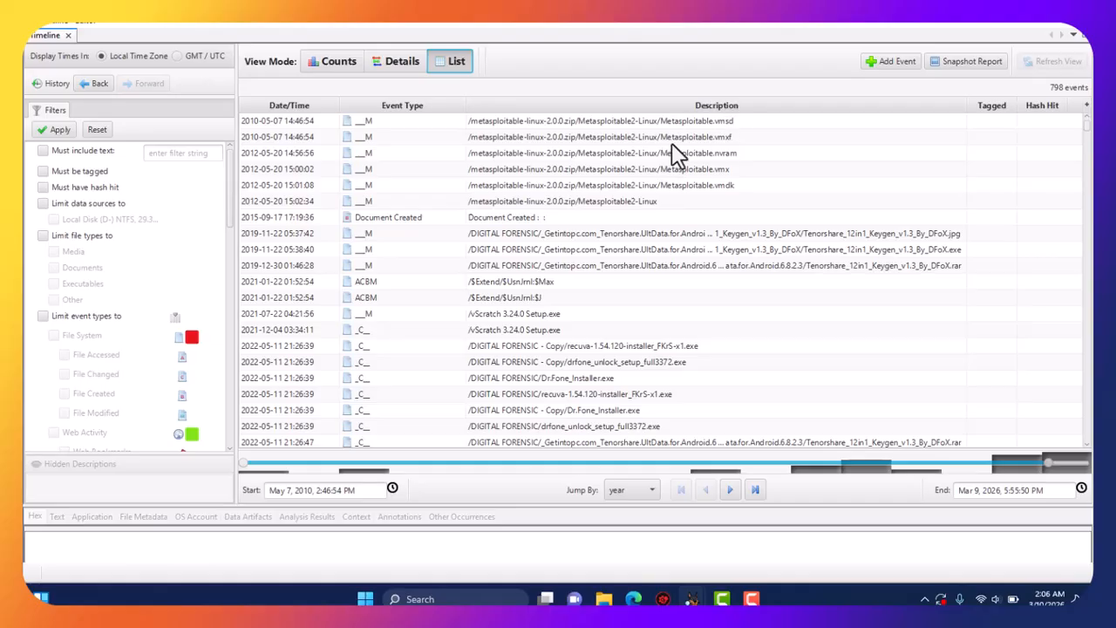
{"action": "scroll", "coordinate": [655, 293], "scroll_direction": "down", "scroll_amount": 10}
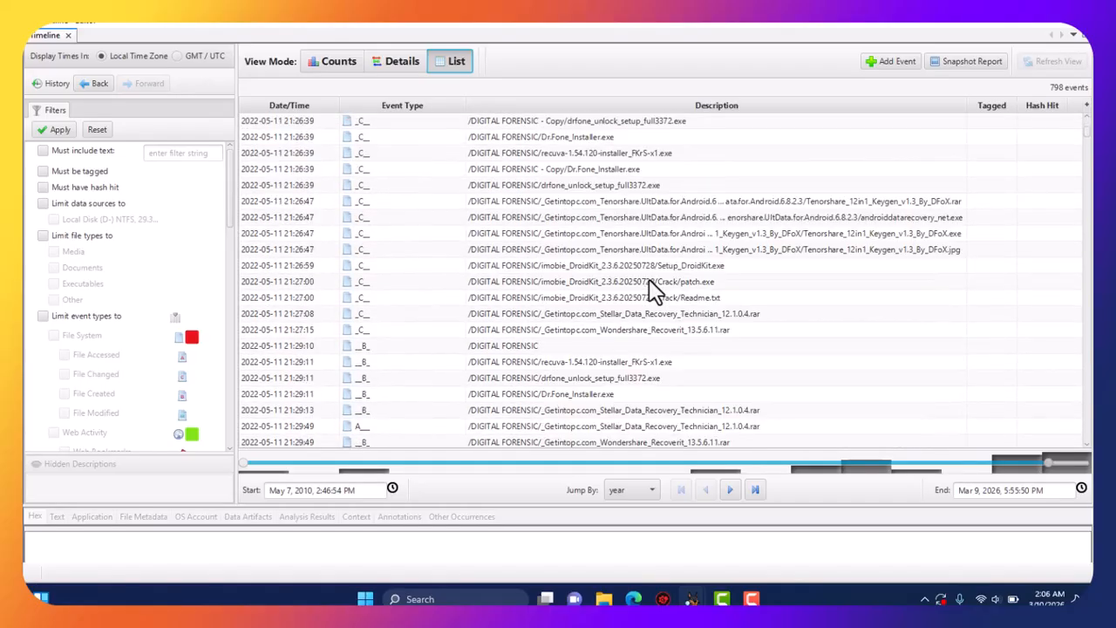
{"action": "scroll", "coordinate": [655, 292], "scroll_direction": "down", "scroll_amount": 3}
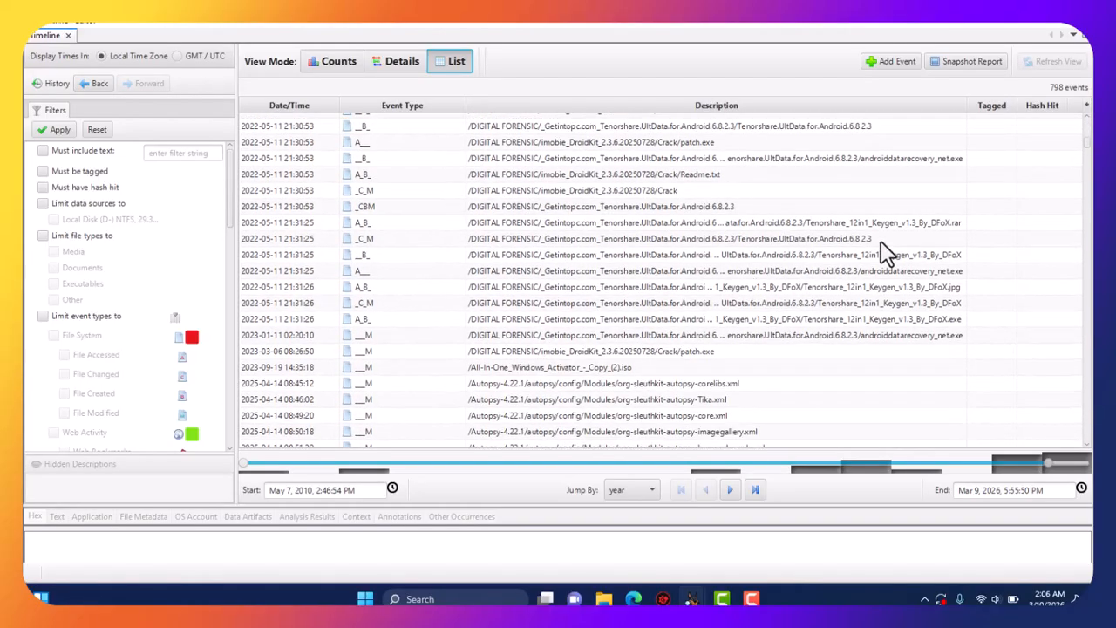
{"action": "scroll", "coordinate": [649, 327], "scroll_direction": "down", "scroll_amount": 5}
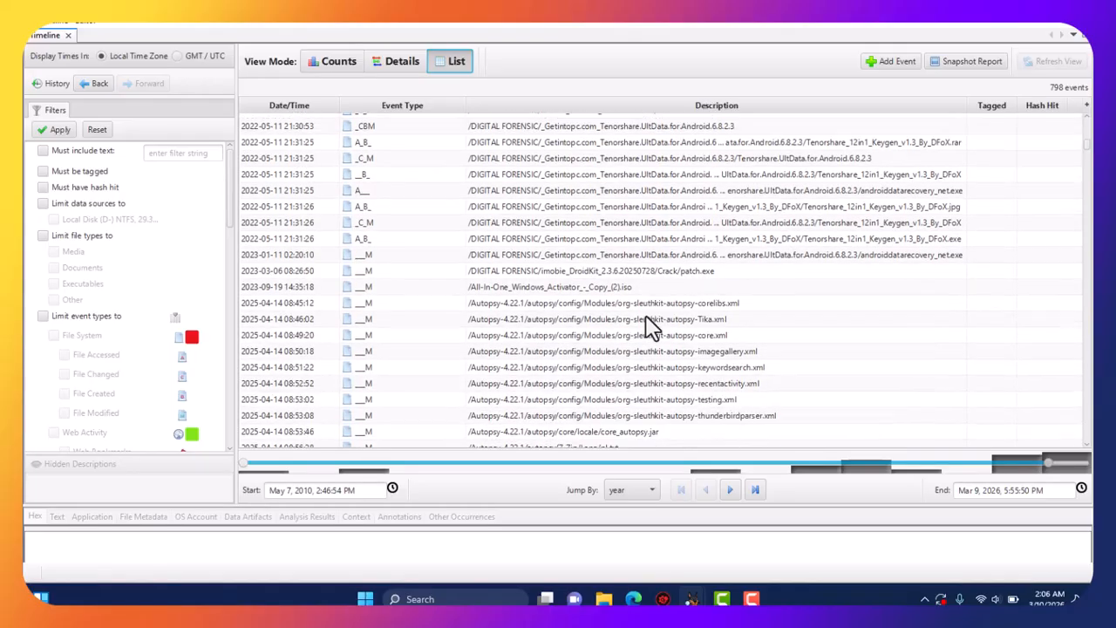
{"action": "left_click", "coordinate": [1078, 33]}
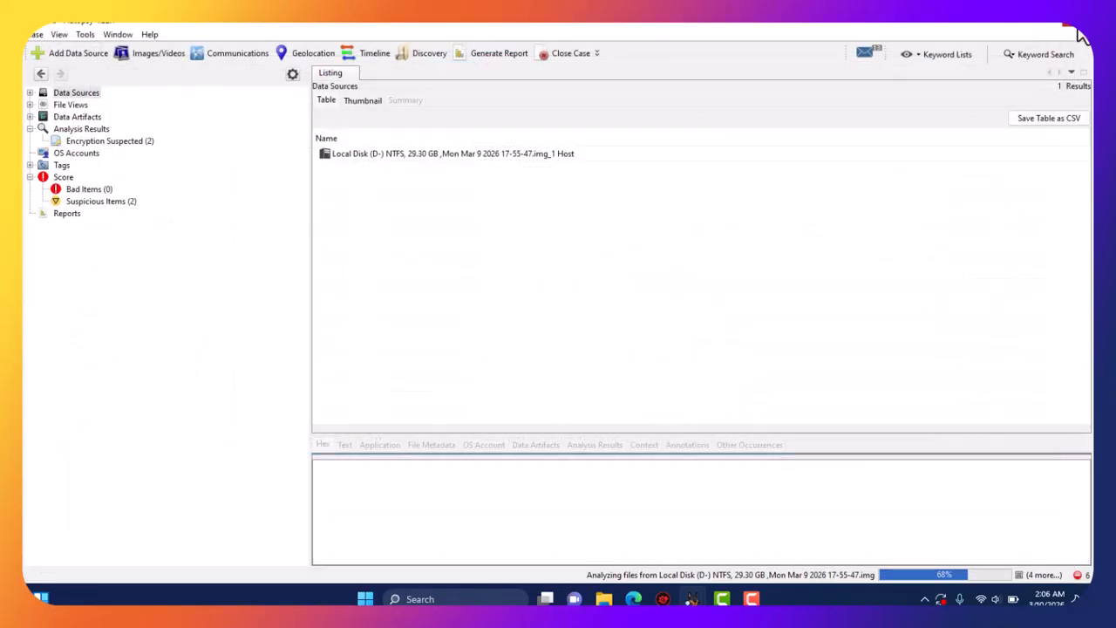
{"action": "left_click", "coordinate": [430, 54]}
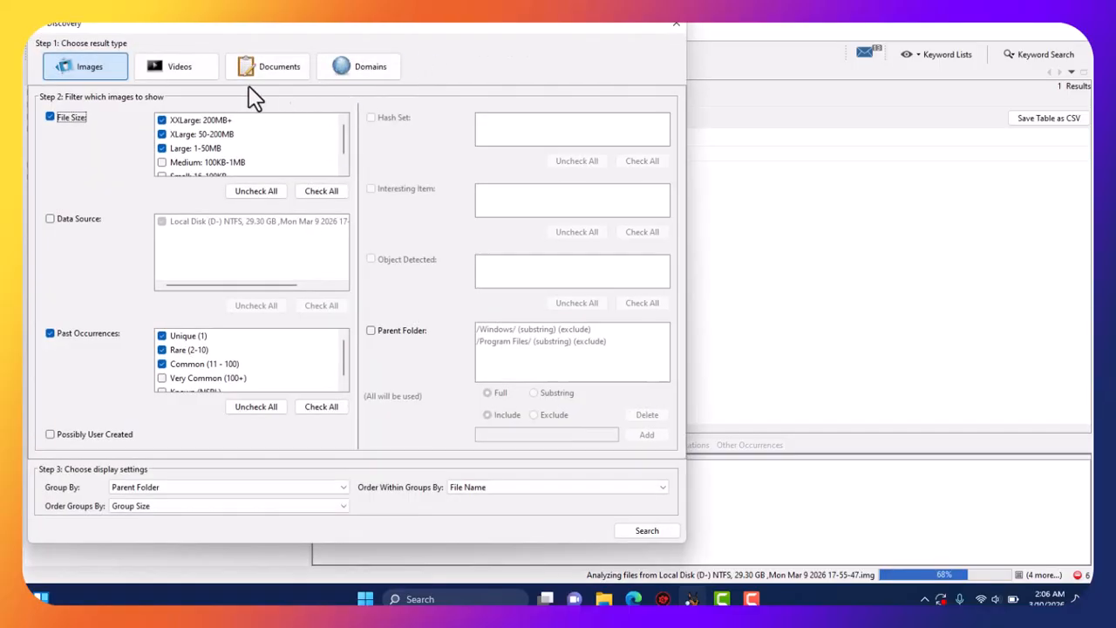
{"action": "left_click", "coordinate": [187, 71]}
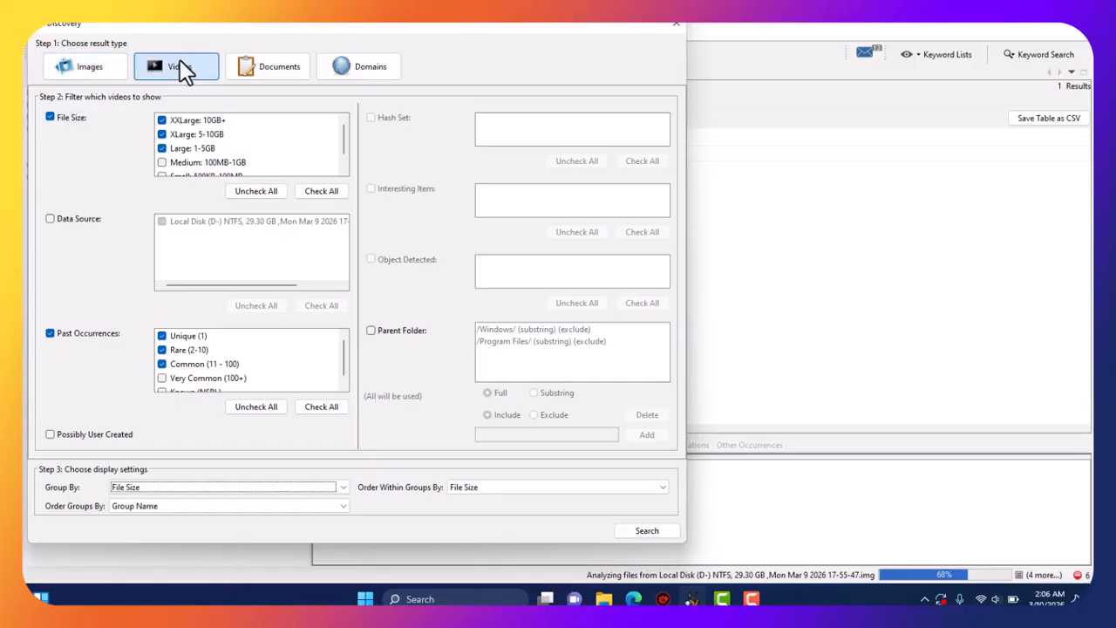
{"action": "left_click", "coordinate": [68, 54]}
{"action": "left_click", "coordinate": [295, 84]}
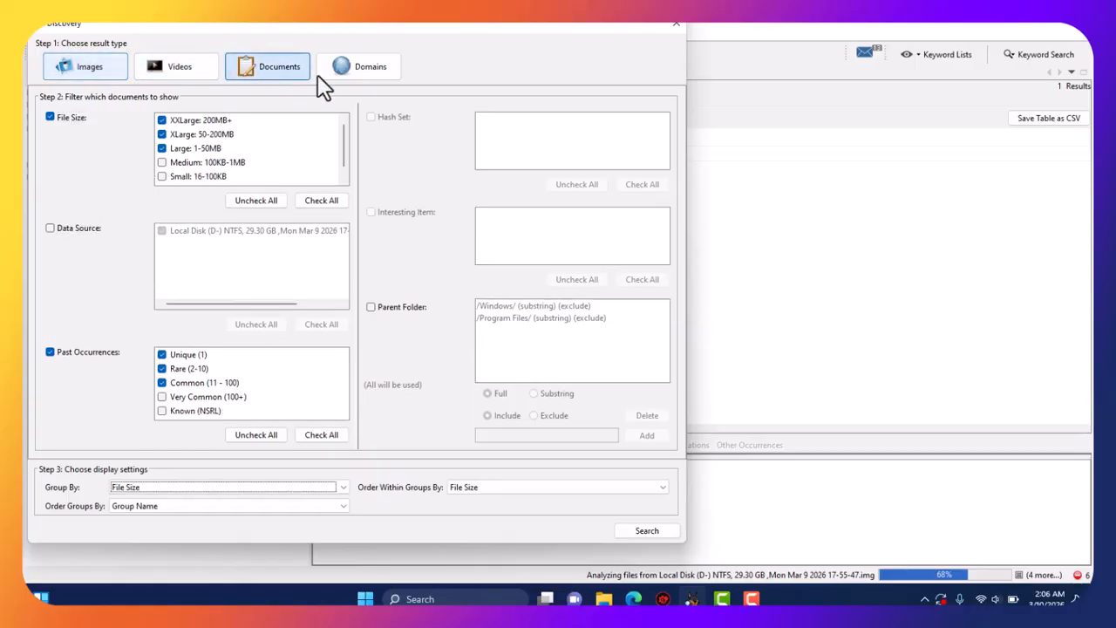
{"action": "left_click", "coordinate": [366, 70]}
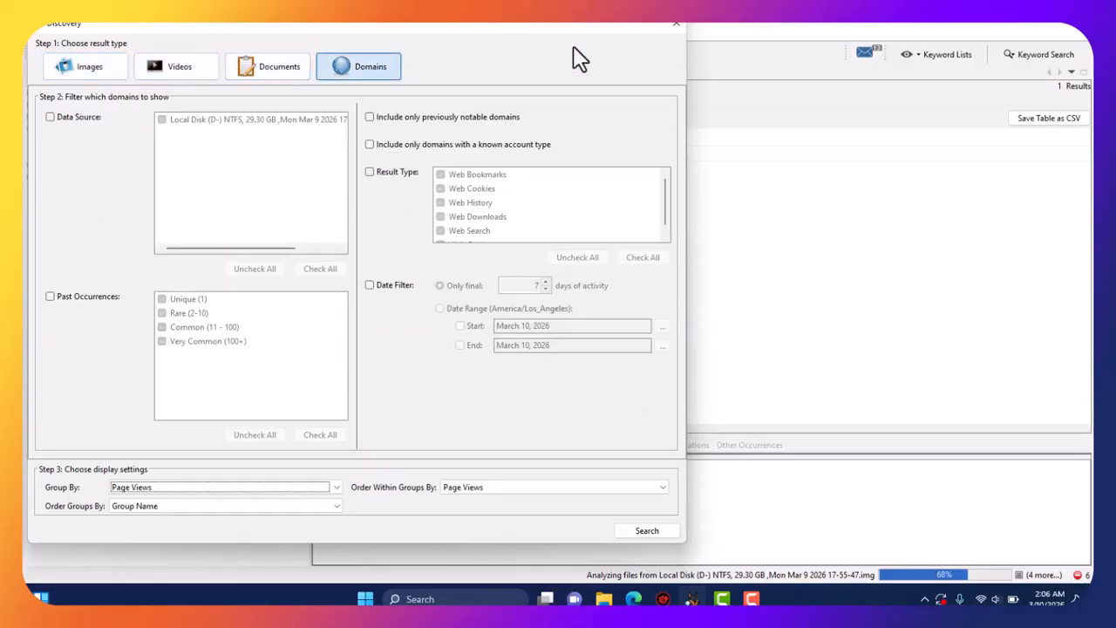
{"action": "left_click", "coordinate": [676, 28]}
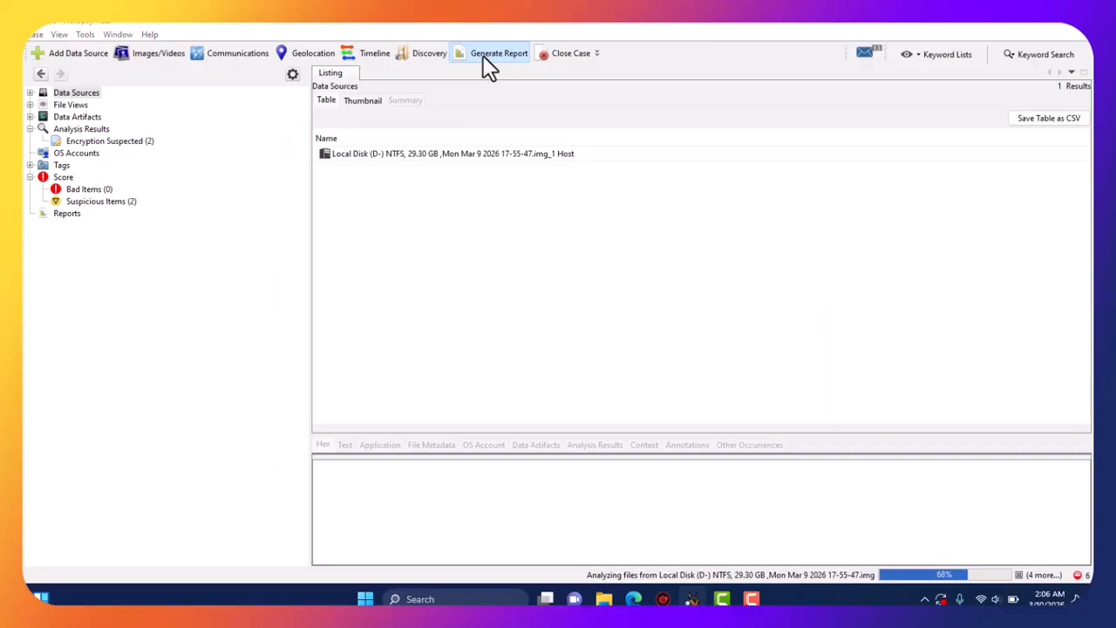
Produce Excel.xlsx in the case's Reports folder with the Excel module, keeping All Results.
{"action": "left_click", "coordinate": [490, 61]}
{"action": "left_click", "coordinate": [328, 213]}
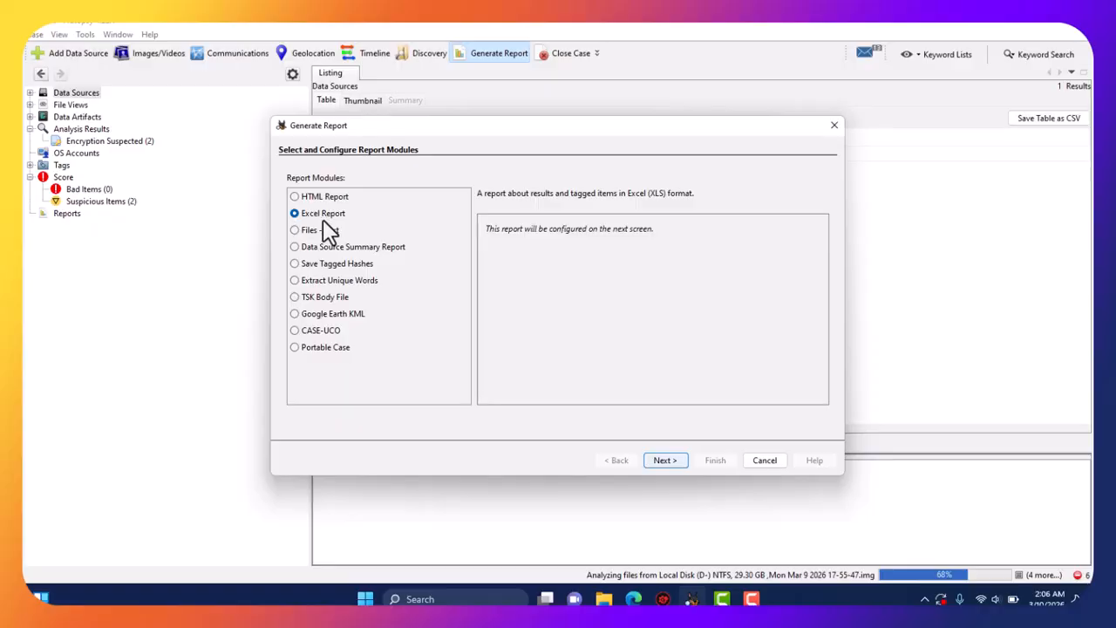
{"action": "left_click", "coordinate": [321, 230]}
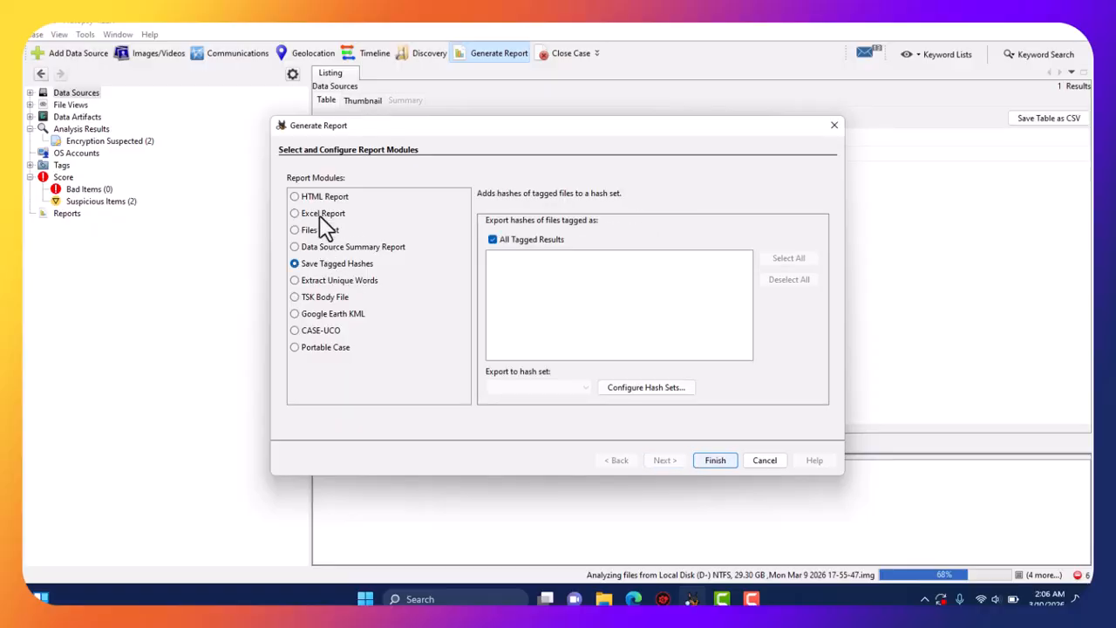
{"action": "left_click", "coordinate": [320, 218]}
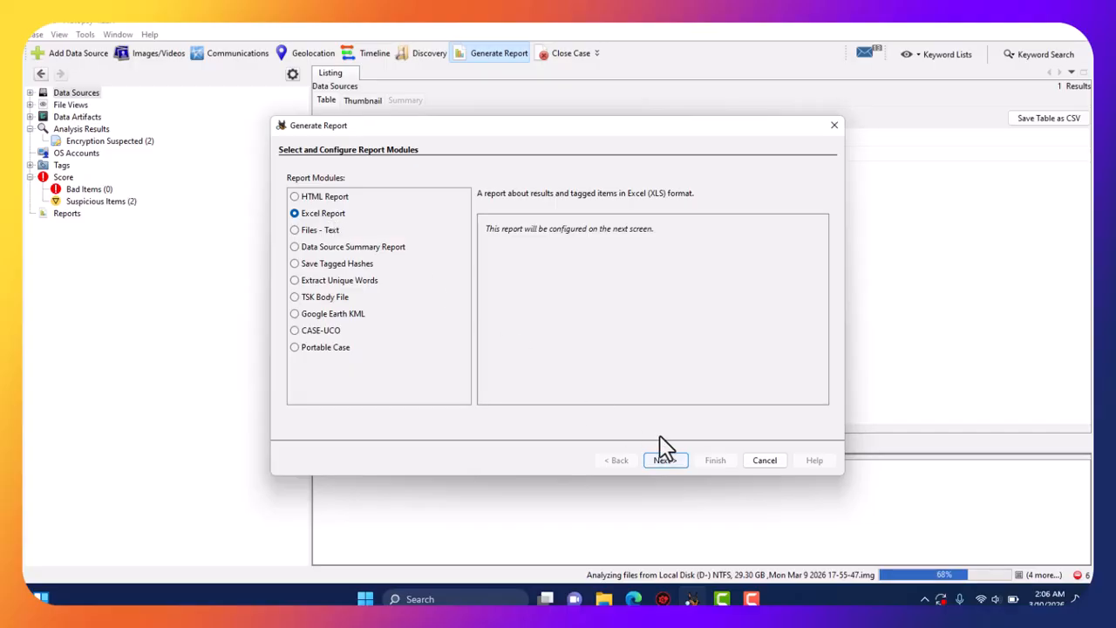
{"action": "left_click", "coordinate": [665, 461]}
{"action": "left_click", "coordinate": [668, 461]}
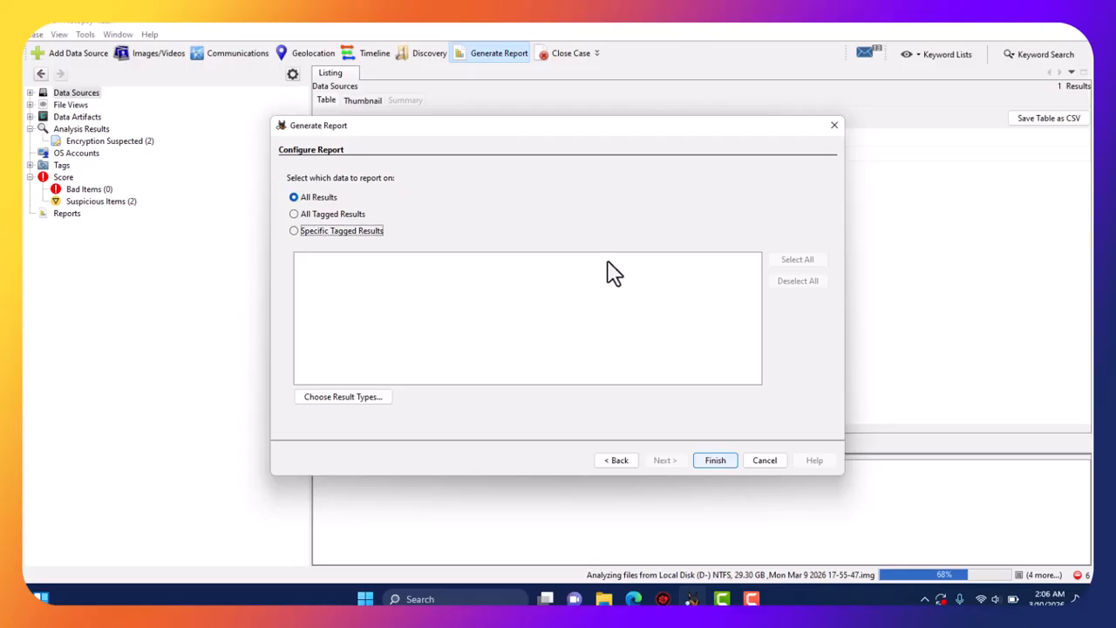
{"action": "left_click", "coordinate": [715, 460]}
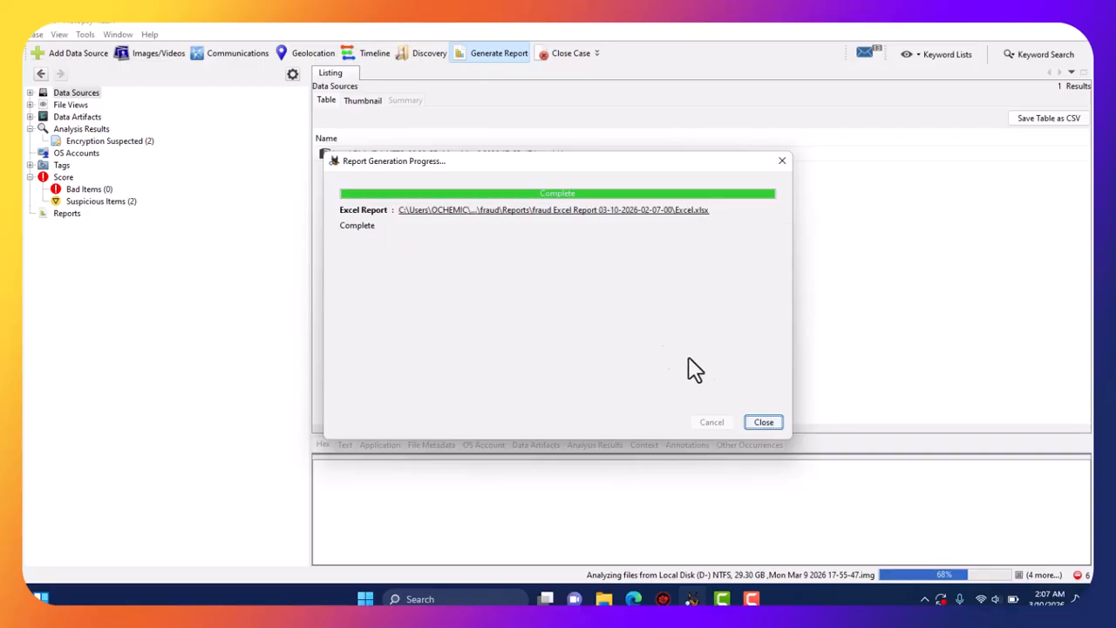
{"action": "left_click", "coordinate": [757, 421]}
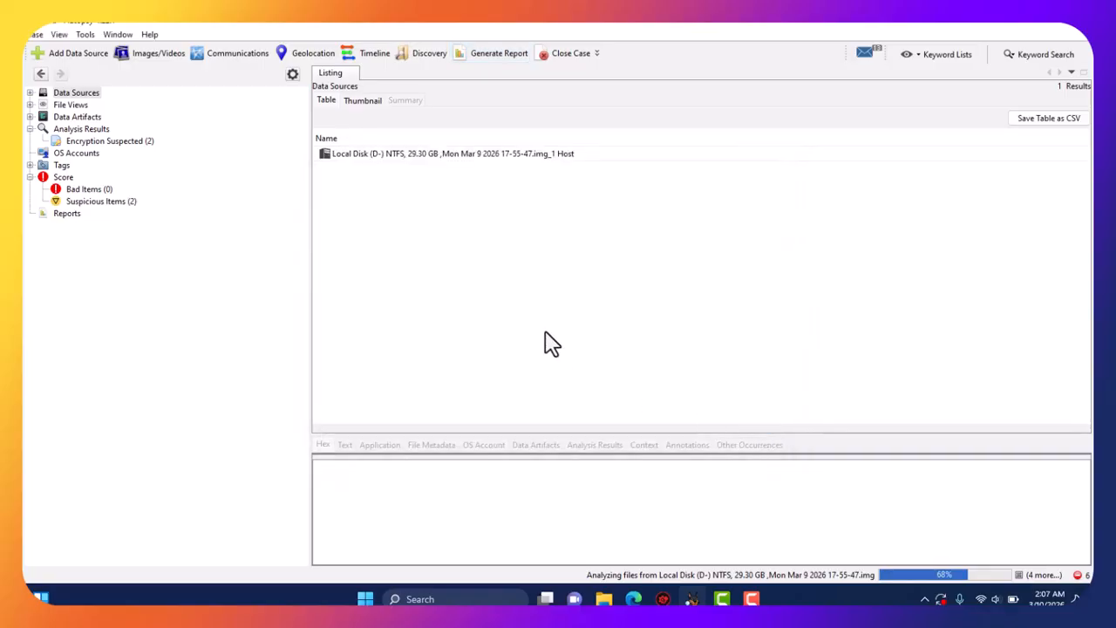